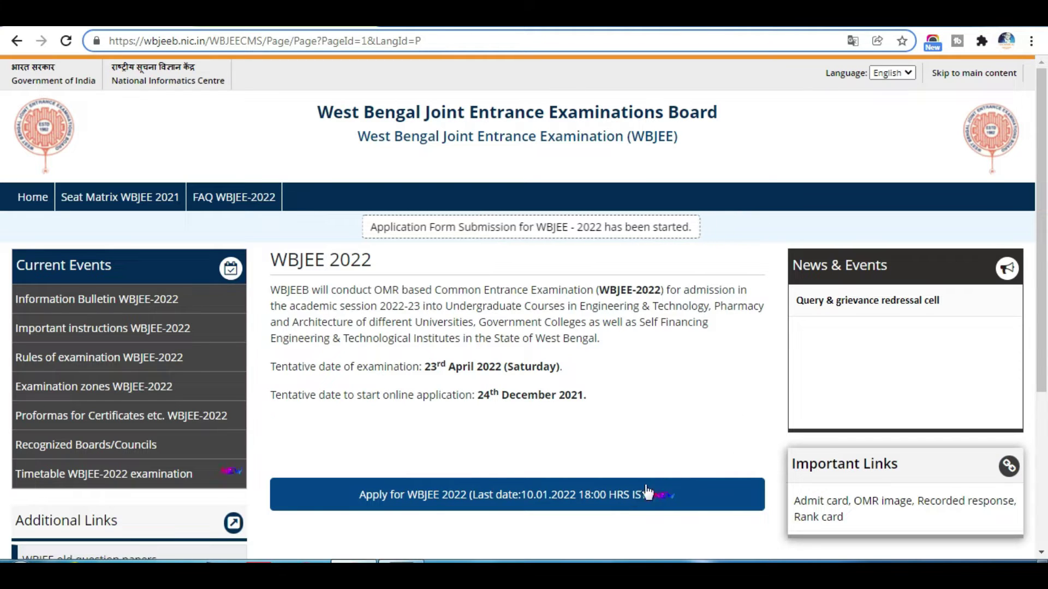
- Open the WBJEE 2022 application portal and start a new candidate registration
left_click(592, 503)
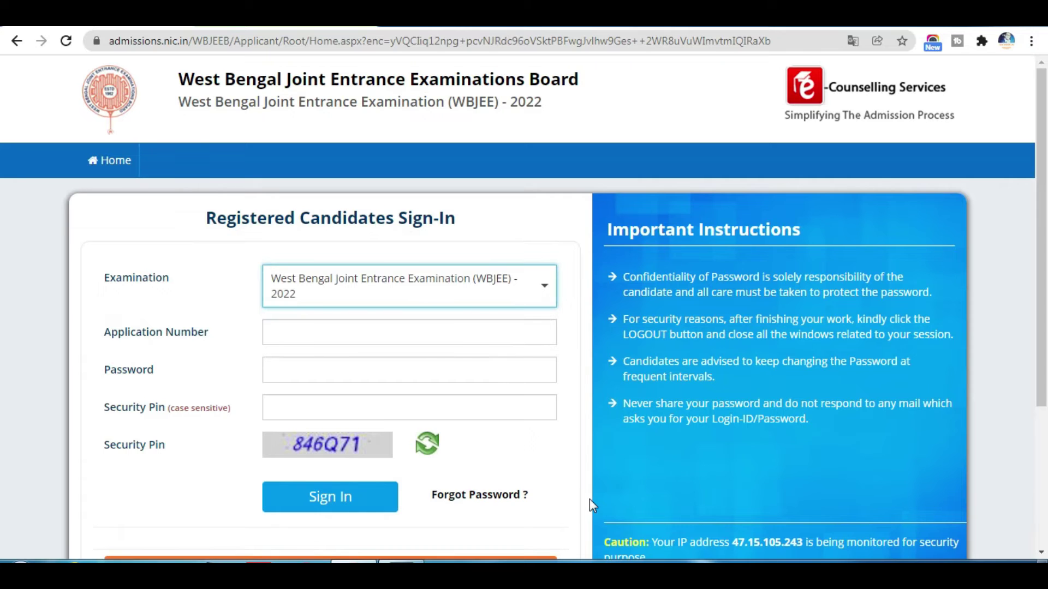
scroll(3, 232, "down", 2)
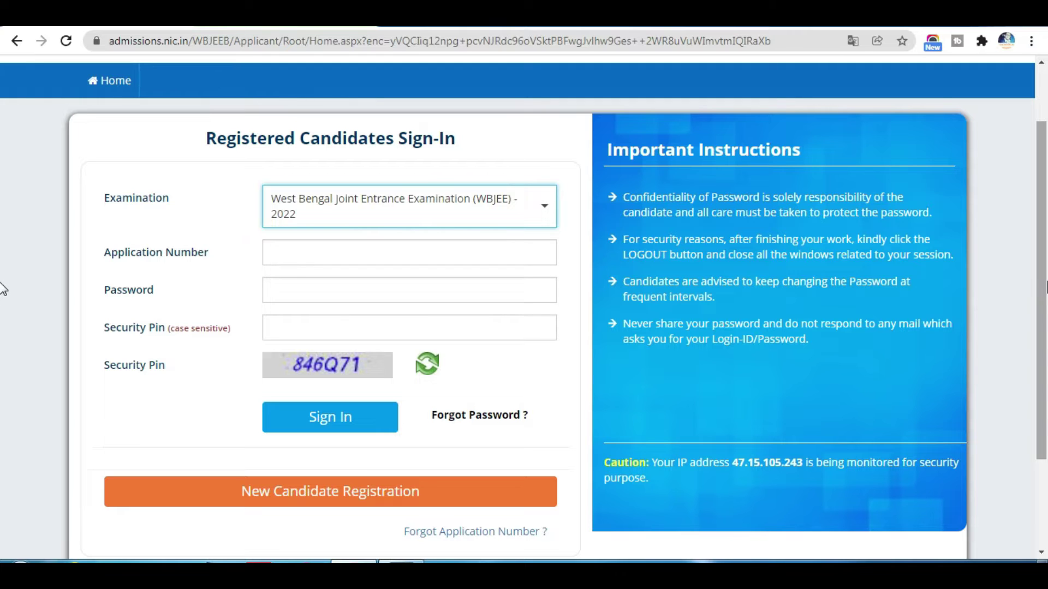
left_click(346, 502)
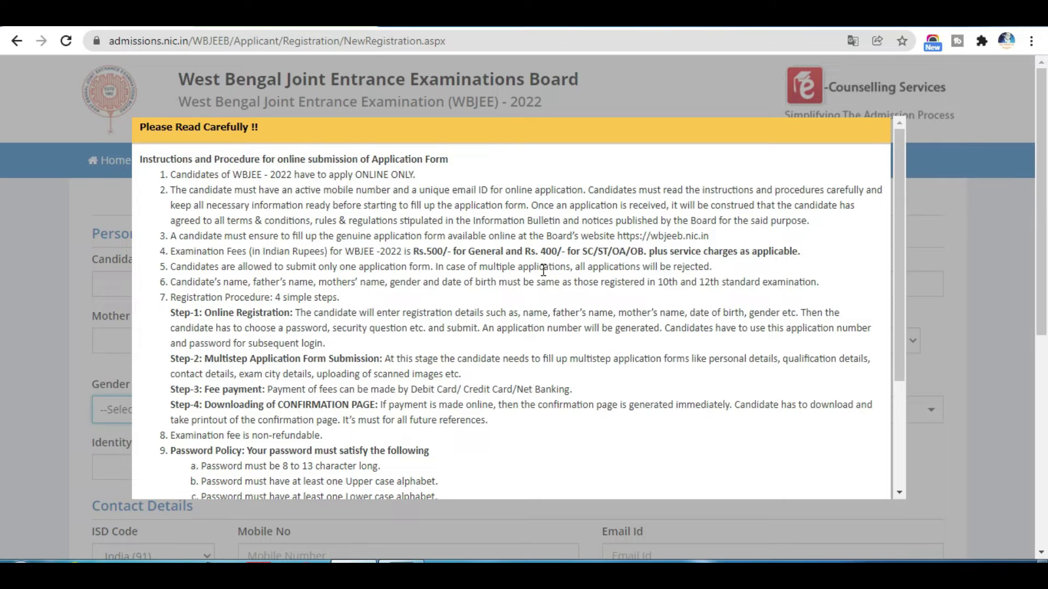
- Read the examination fees and the remaining application instructions, and agree to the conditions
left_click_drag(414, 253, 447, 253)
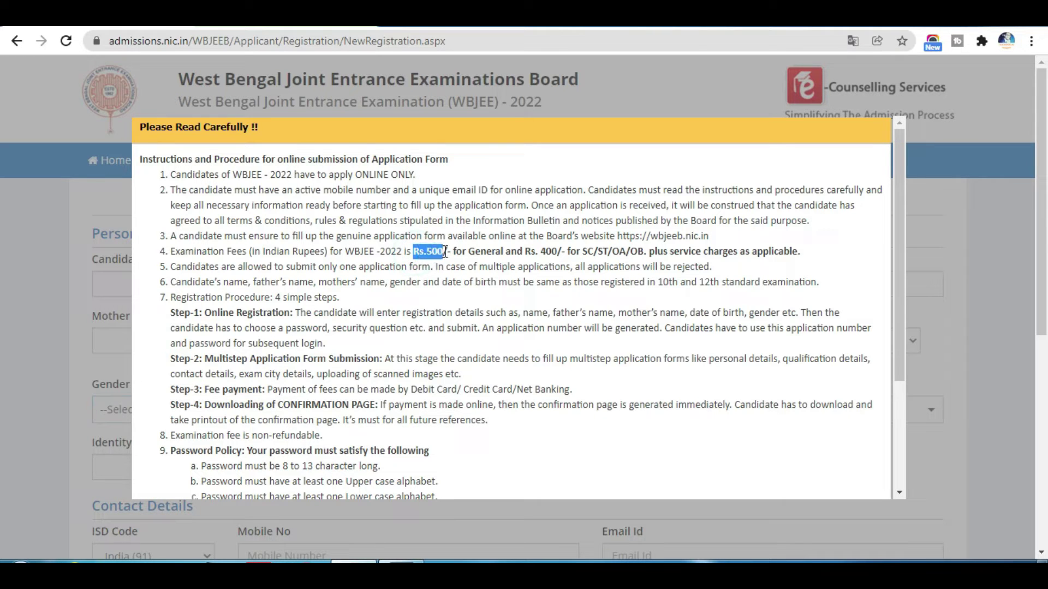
left_click_drag(540, 252, 564, 252)
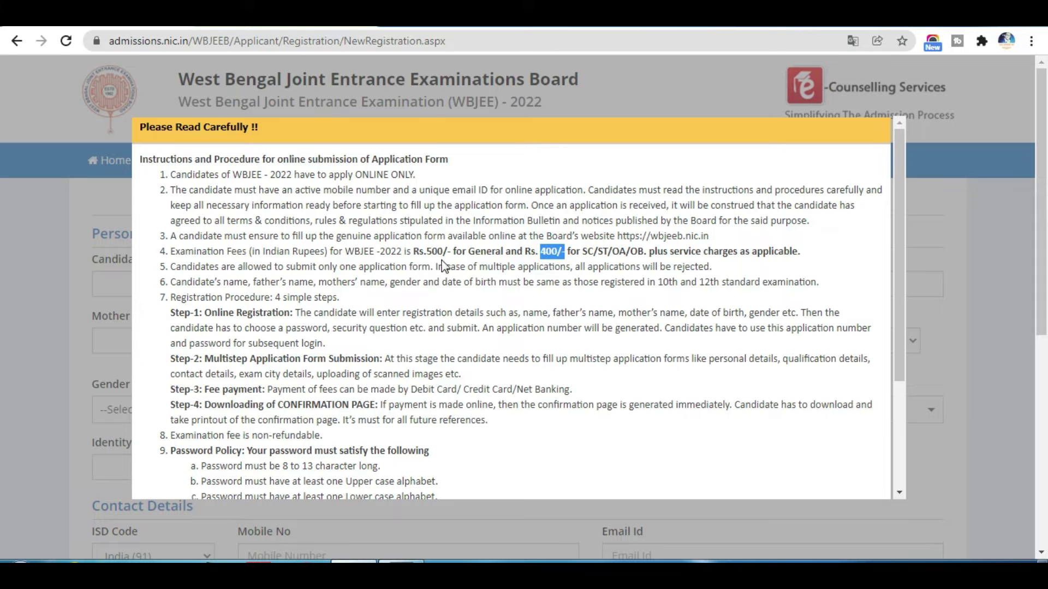
left_click_drag(427, 252, 432, 252)
left_click(900, 360)
left_click_drag(902, 359, 912, 478)
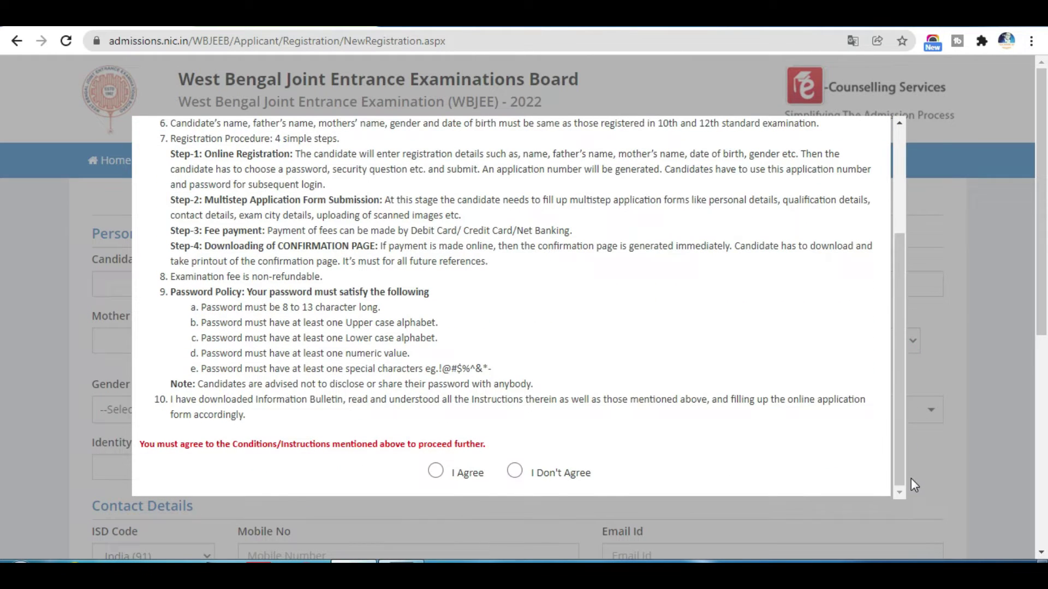
left_click(436, 471)
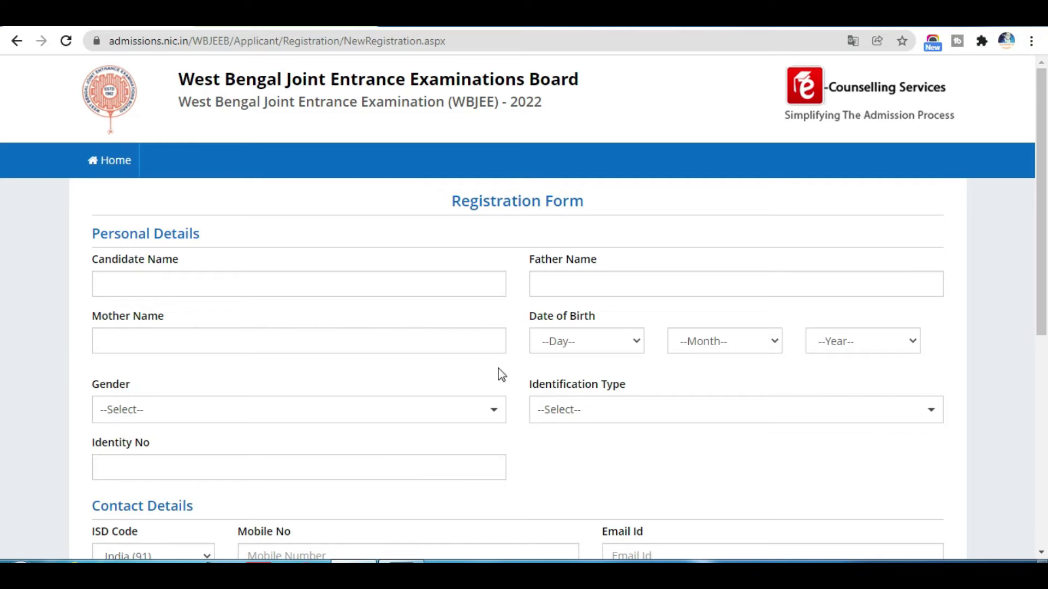
- Set the identification type to Other Valid Govt Identity with photograph in the registration form's personal details
left_click(408, 291)
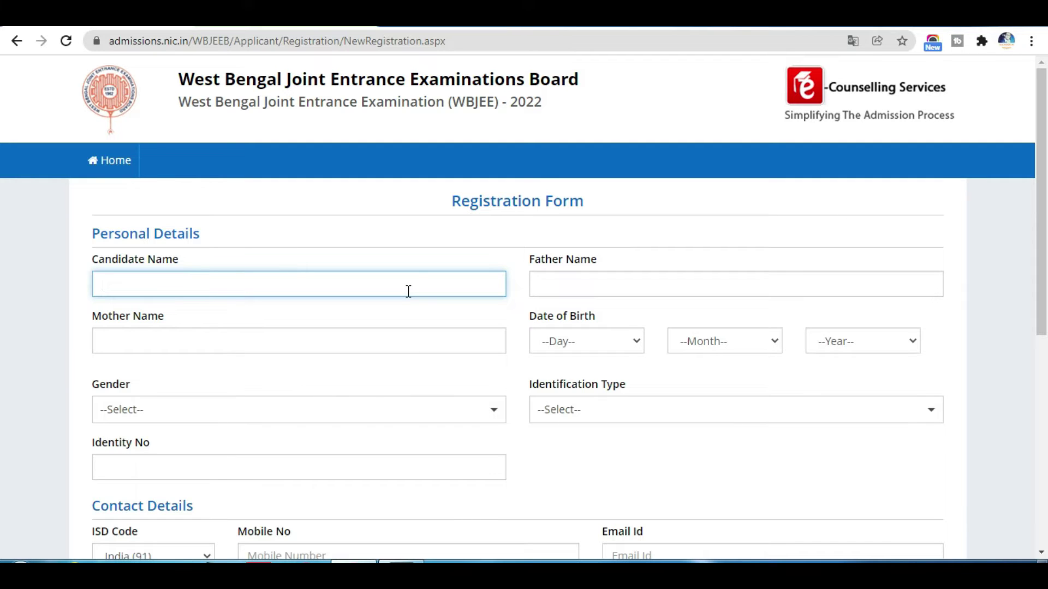
left_click(408, 291)
left_click(628, 287)
left_click(321, 345)
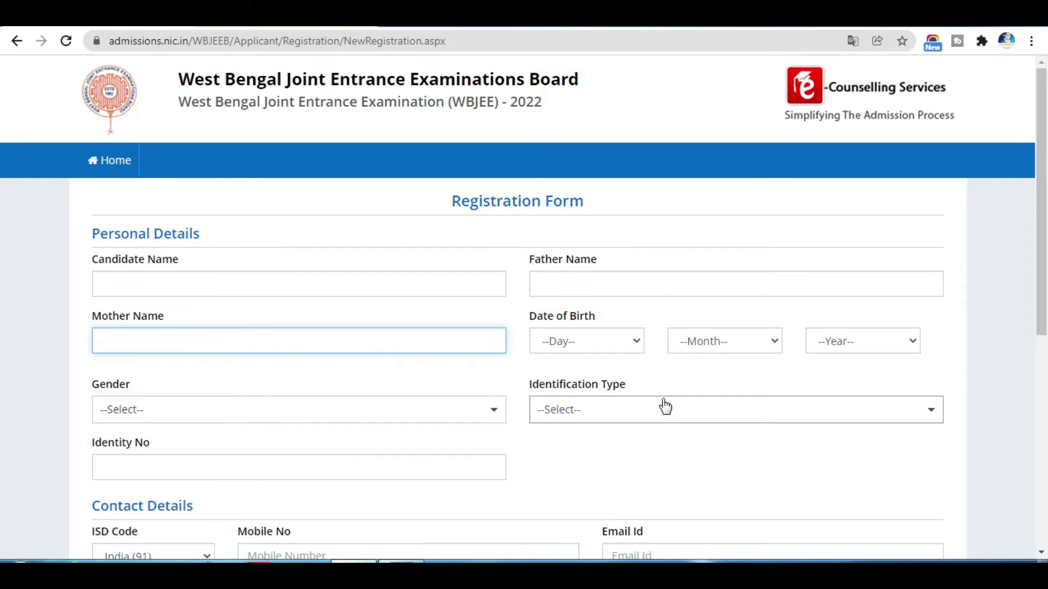
left_click(783, 415)
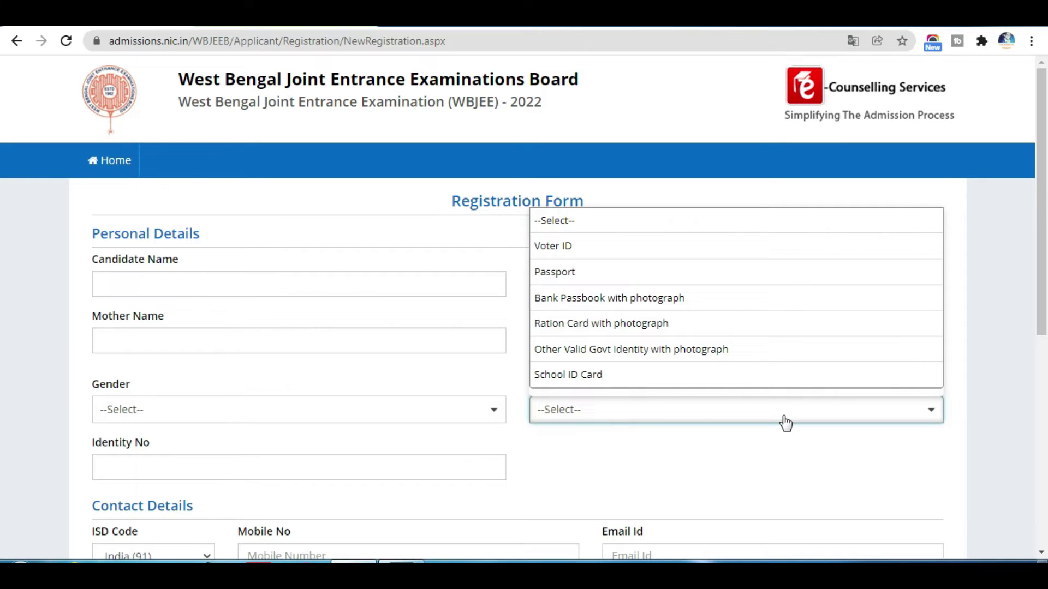
left_click(685, 349)
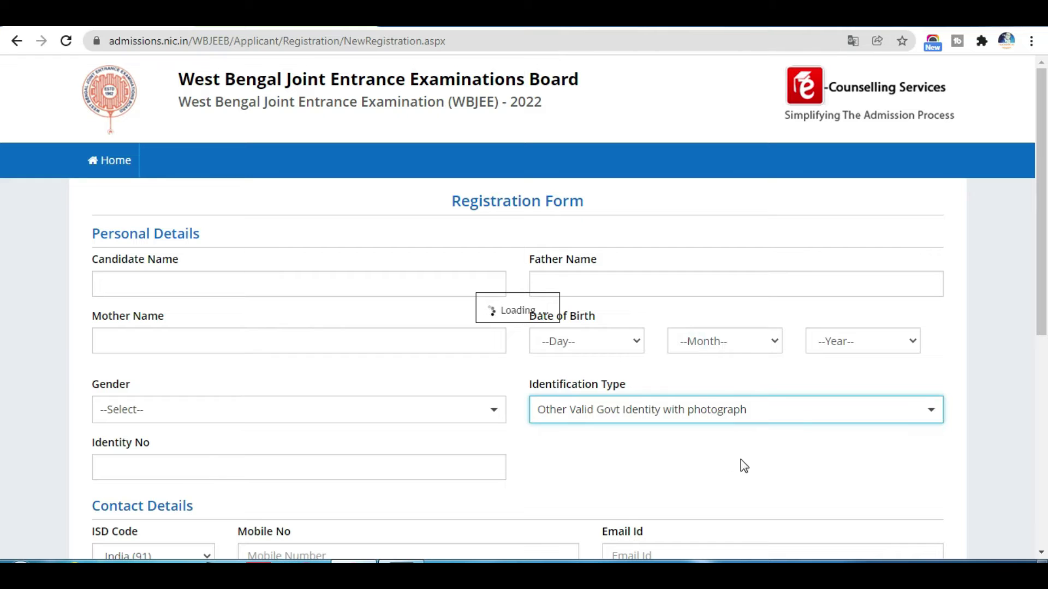
left_click_drag(1043, 289, 1045, 405)
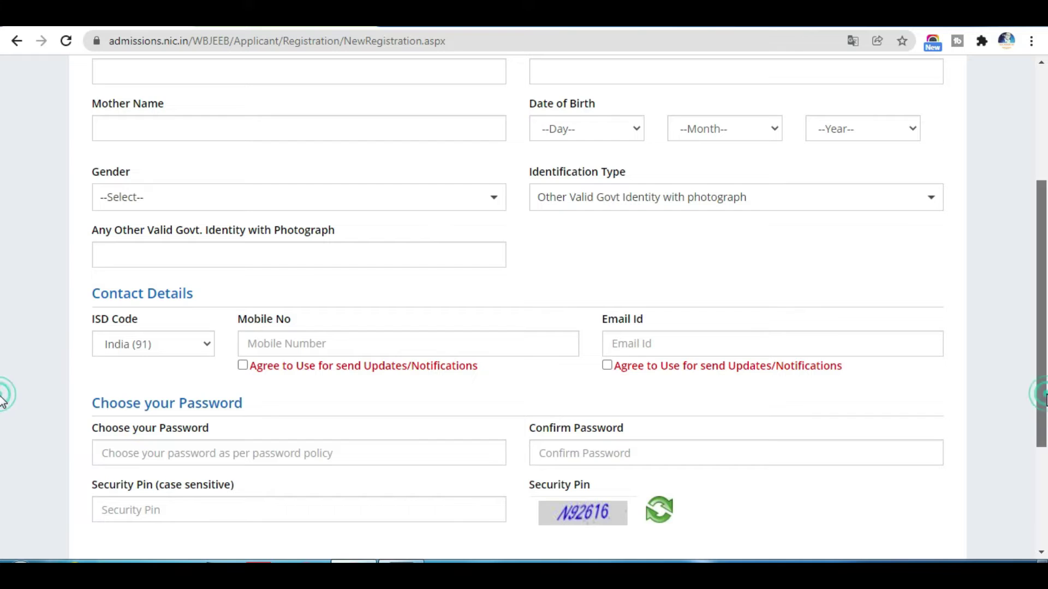
scroll(4, 404, "down", 2)
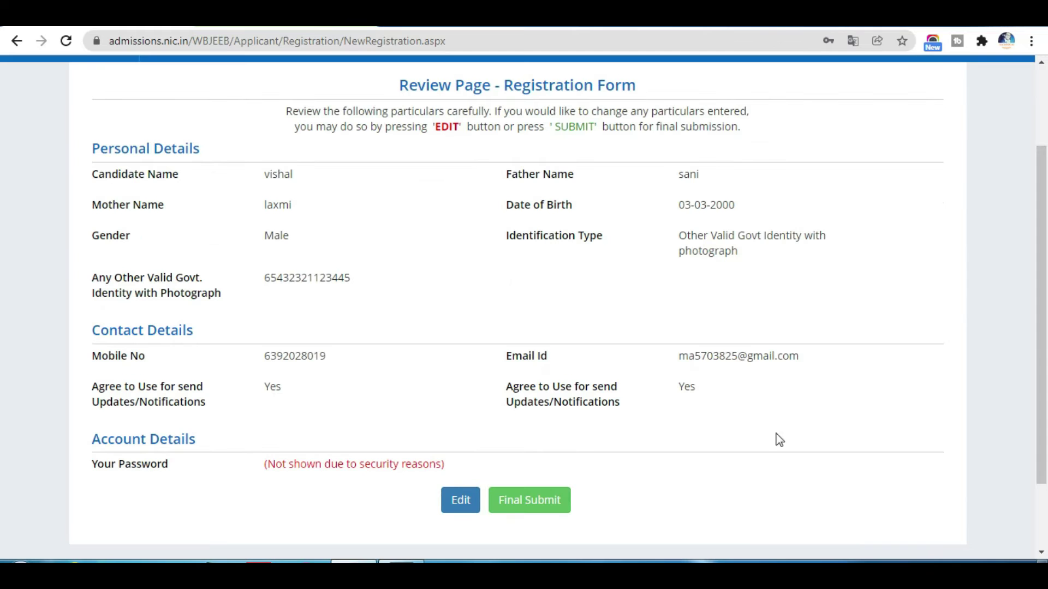
- Review the entered registration particulars and make the final submission of the registration form
scroll(1042, 309, "up", 2)
scroll(1043, 308, "down", 4)
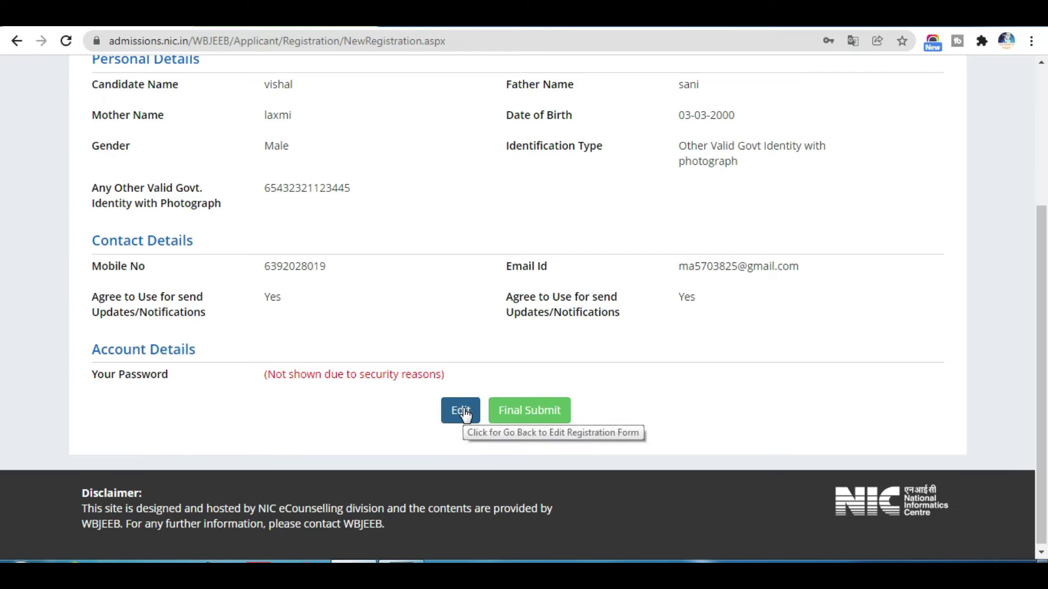
left_click(539, 413)
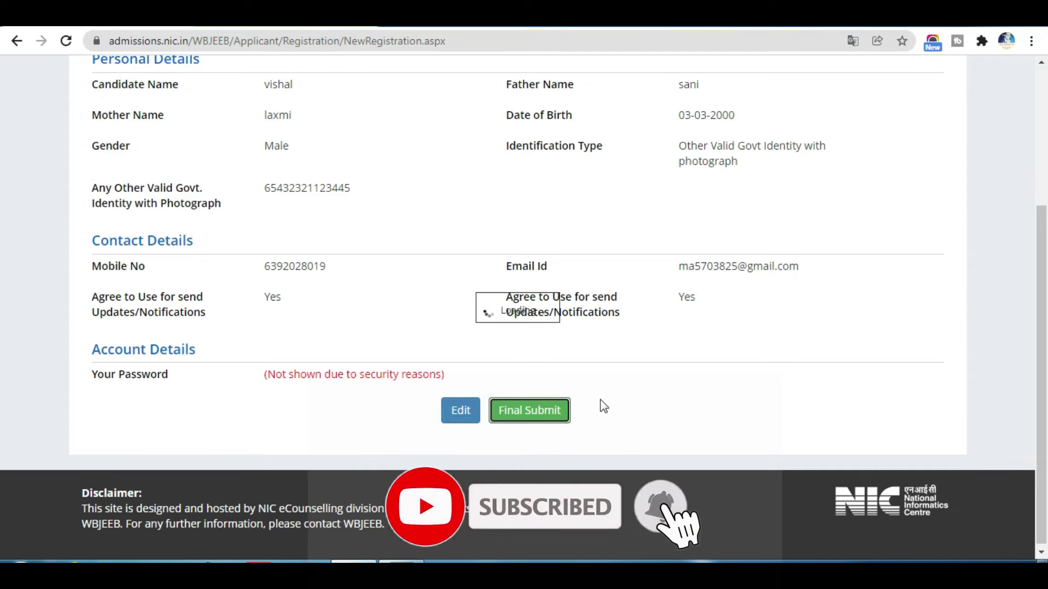
- Check the application forms' status and the generated application number, and open the detailed application form
scroll(2, 265, "down", 1)
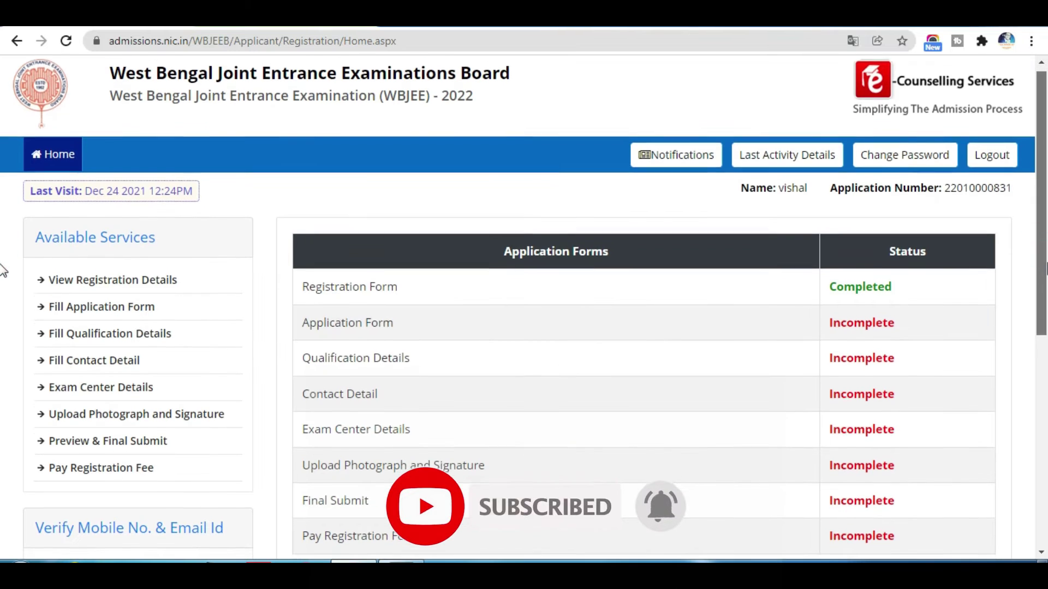
scroll(2, 286, "down", 1)
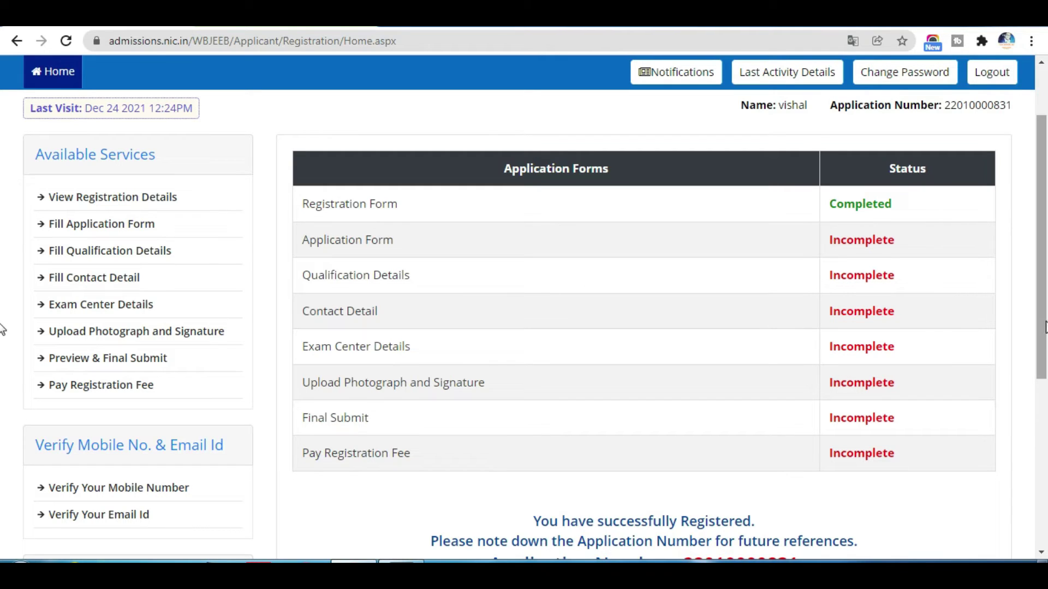
left_click_drag(1043, 328, 1045, 395)
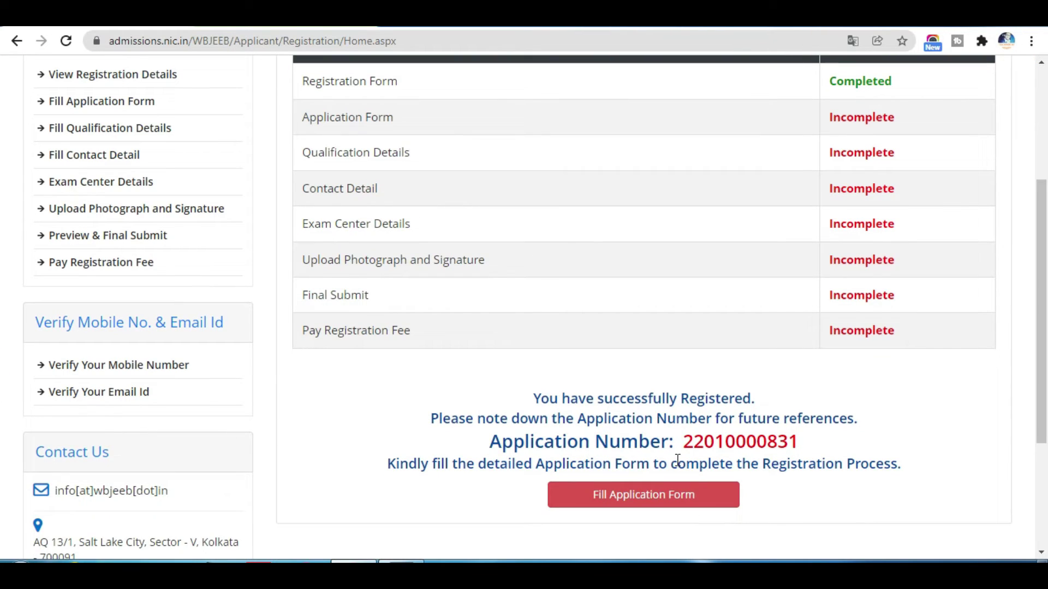
left_click_drag(683, 448, 841, 453)
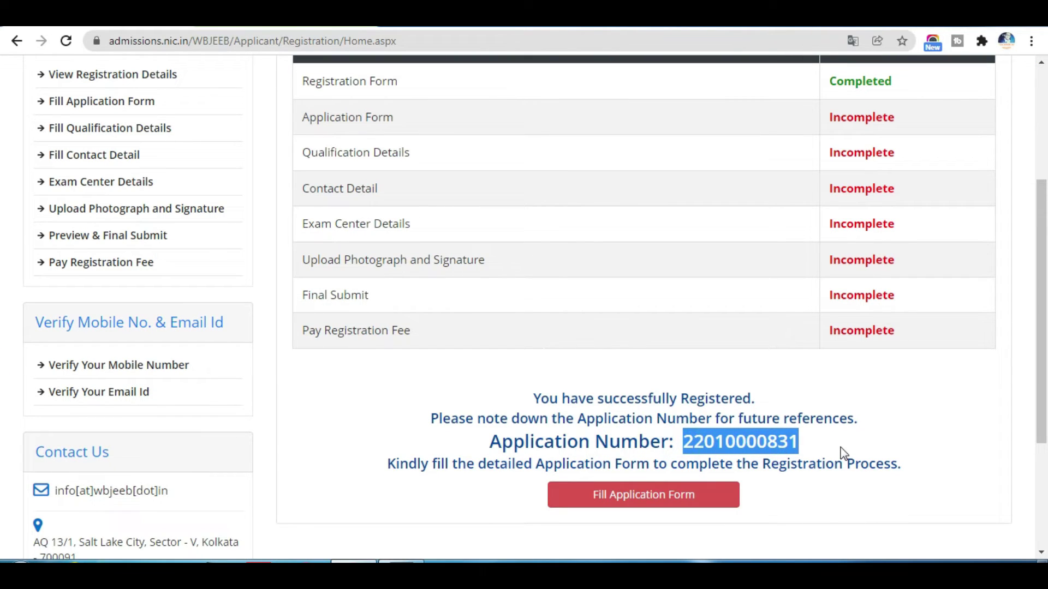
left_click(834, 446)
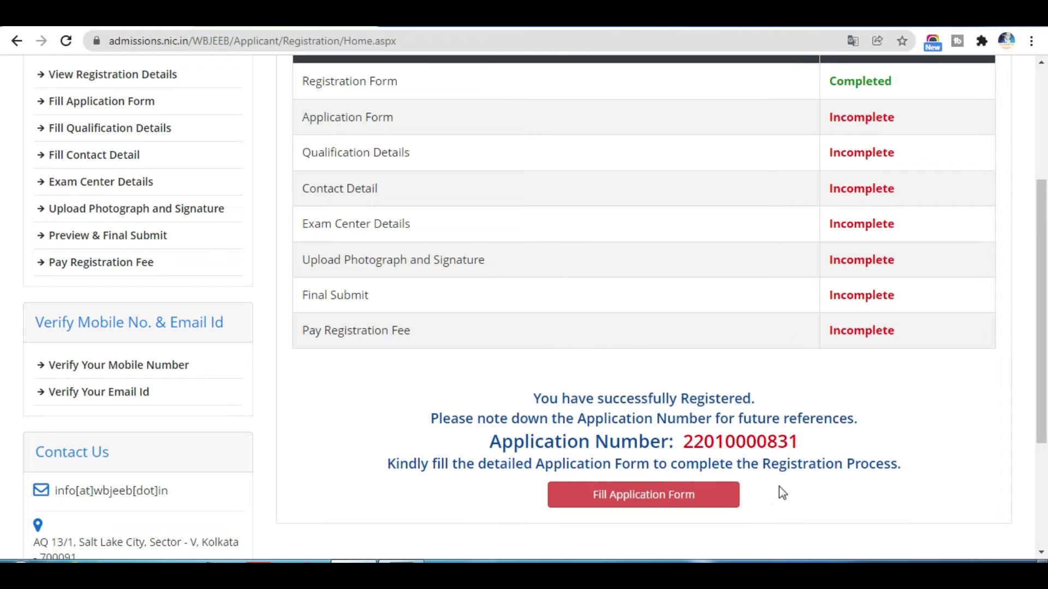
left_click(666, 503)
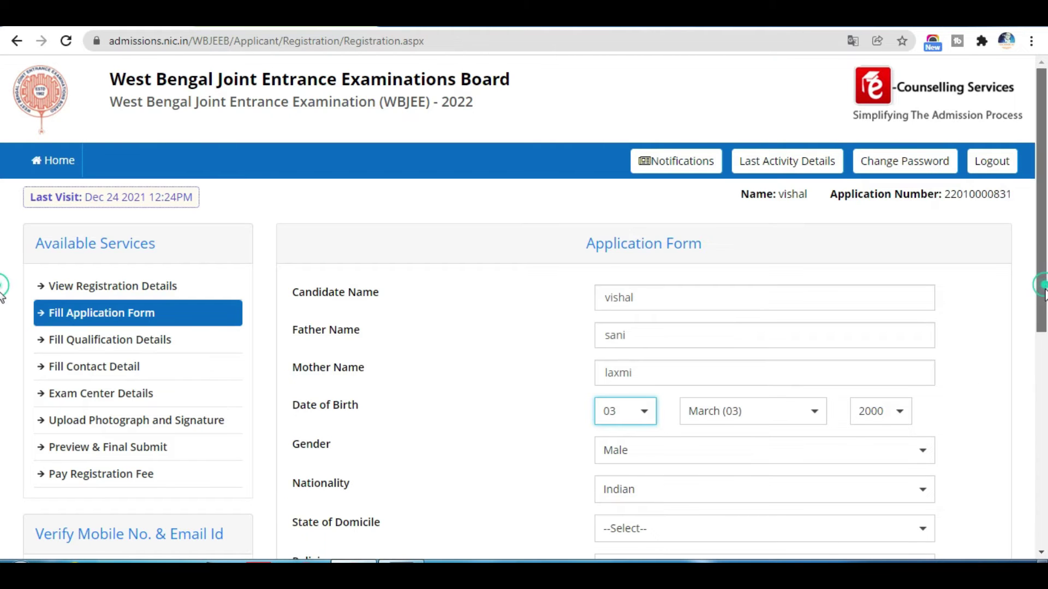
- Set the state of domicile to West Bengal, the religion to HINDUISM and the category to OBC - A
scroll(2, 349, "down", 3)
scroll(3, 363, "down", 2)
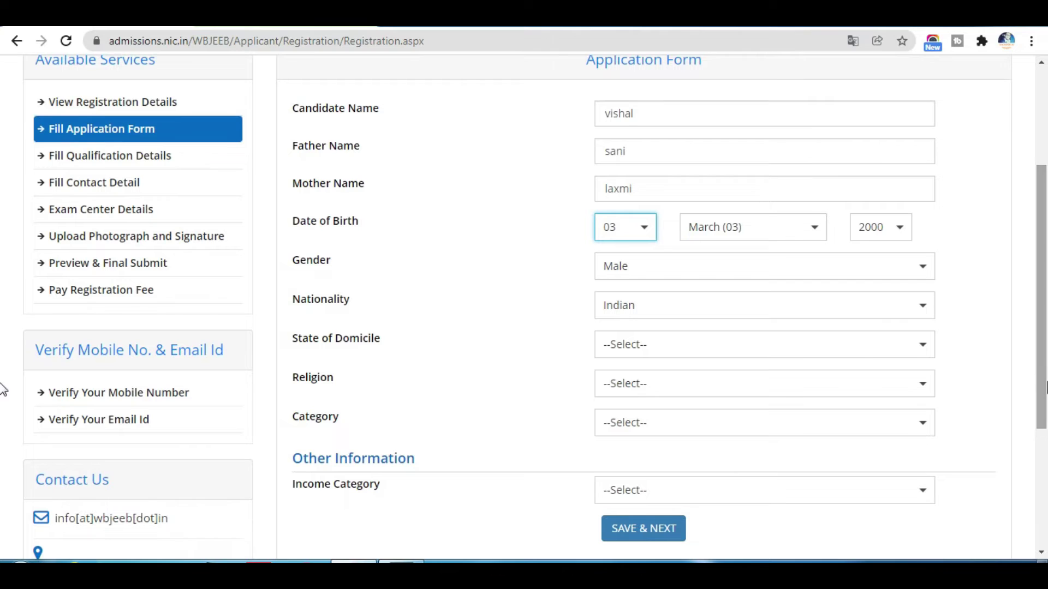
left_click(864, 357)
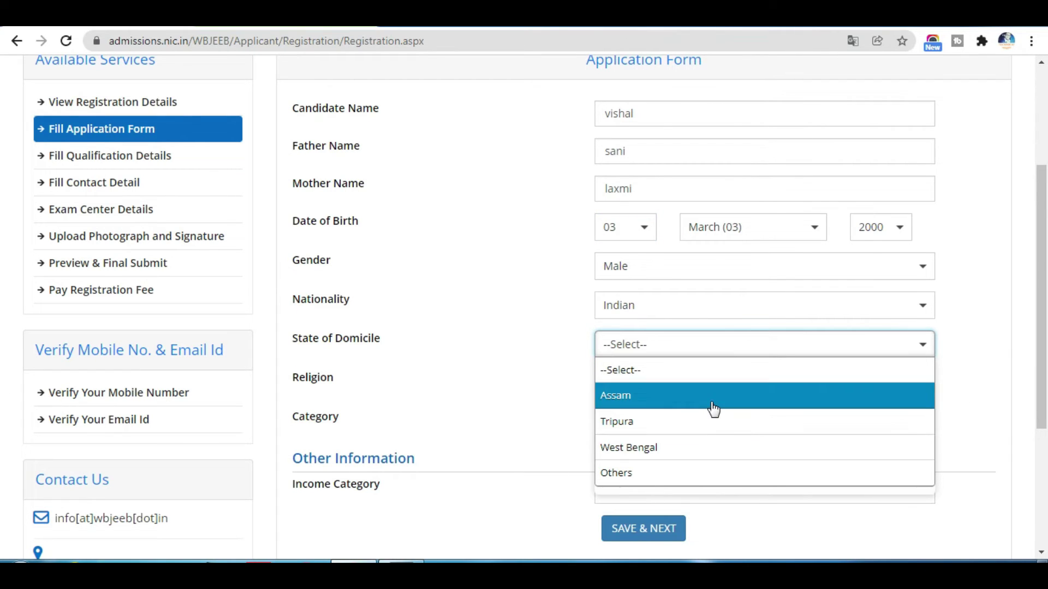
left_click(657, 459)
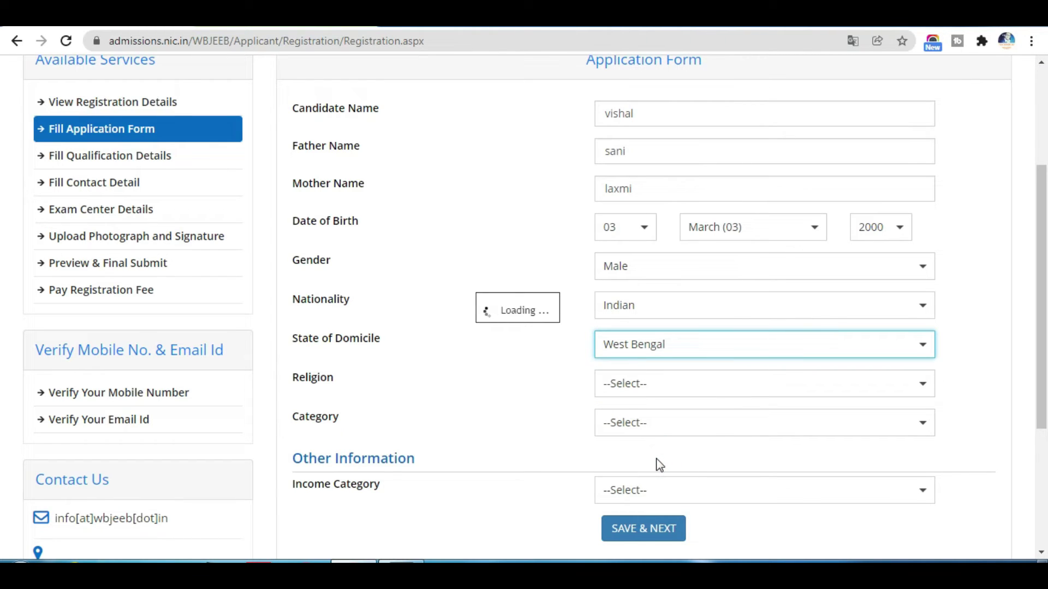
left_click(668, 392)
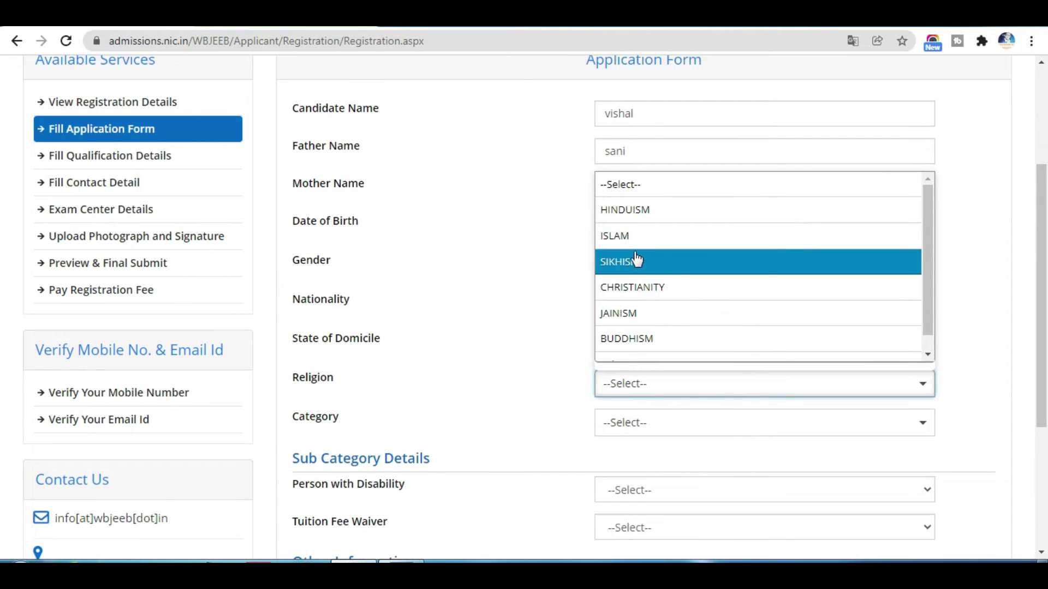
left_click(666, 211)
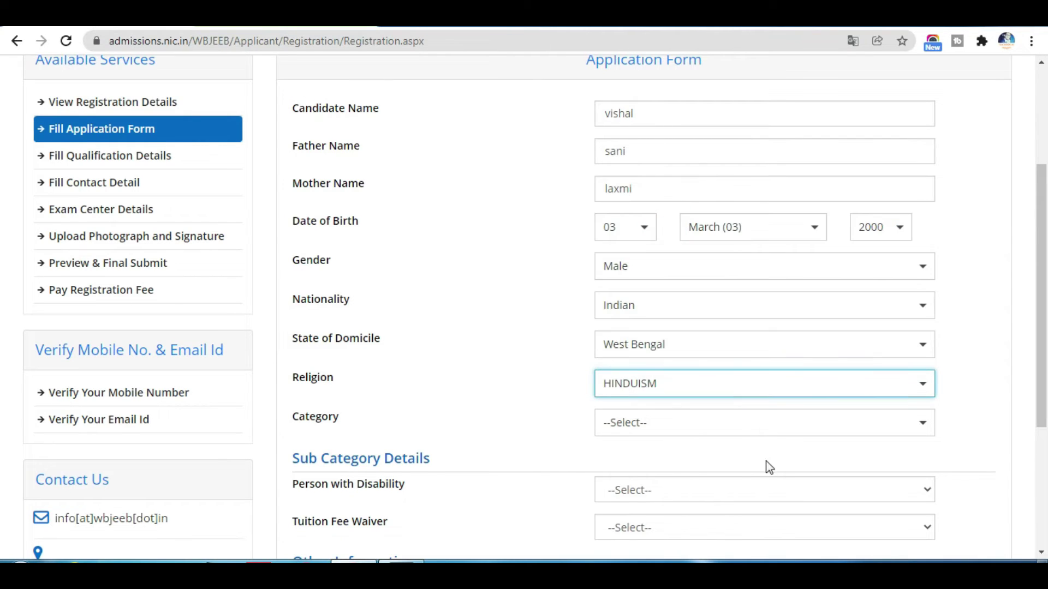
left_click(726, 441)
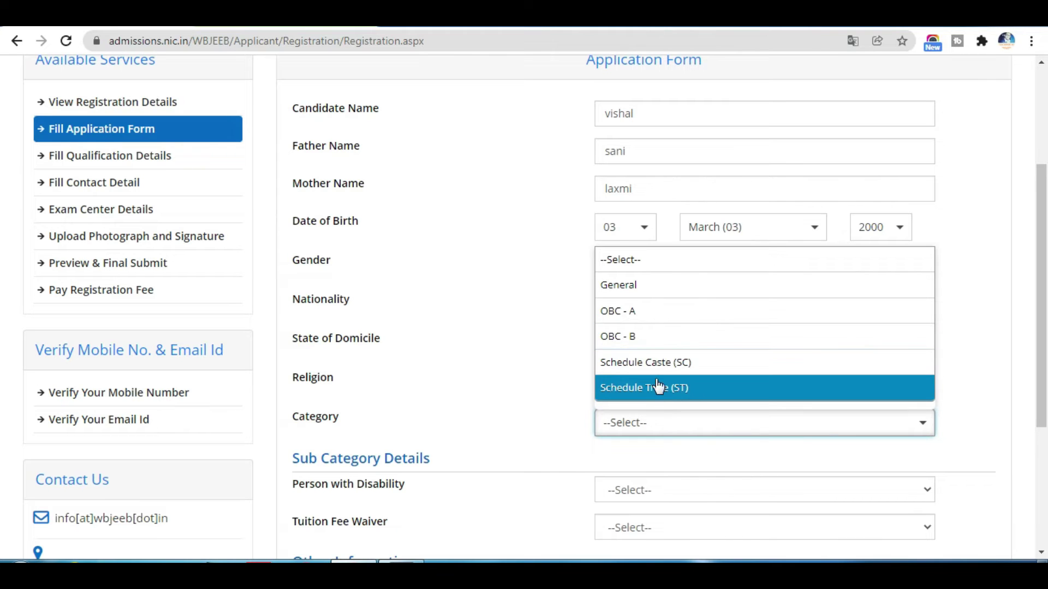
left_click(652, 314)
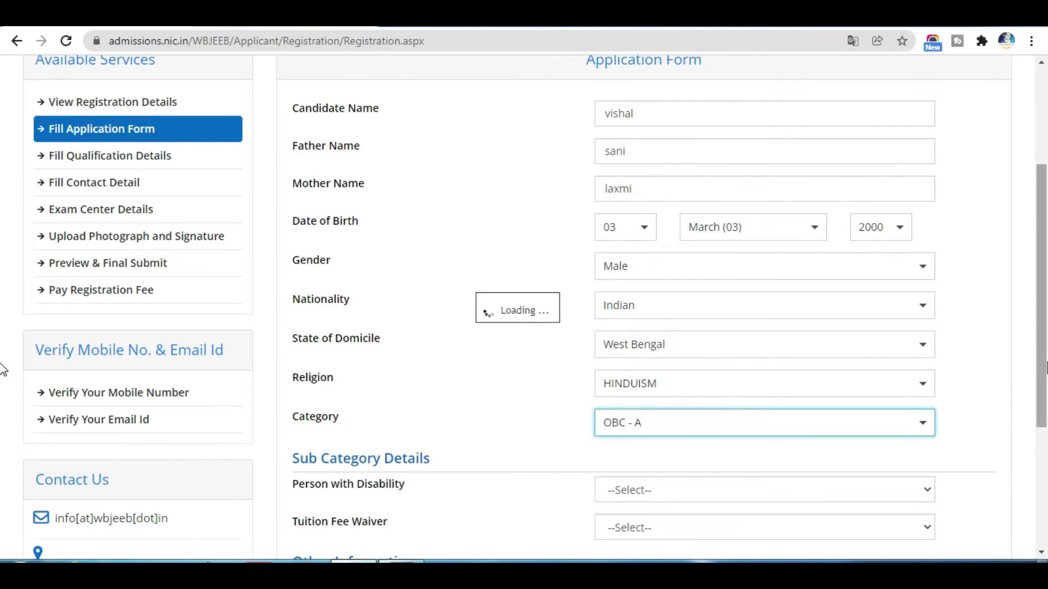
- In the sub category details, set Person with Disability to No and Tuition Fee Waiver to Yes
scroll(2, 382, "down", 3)
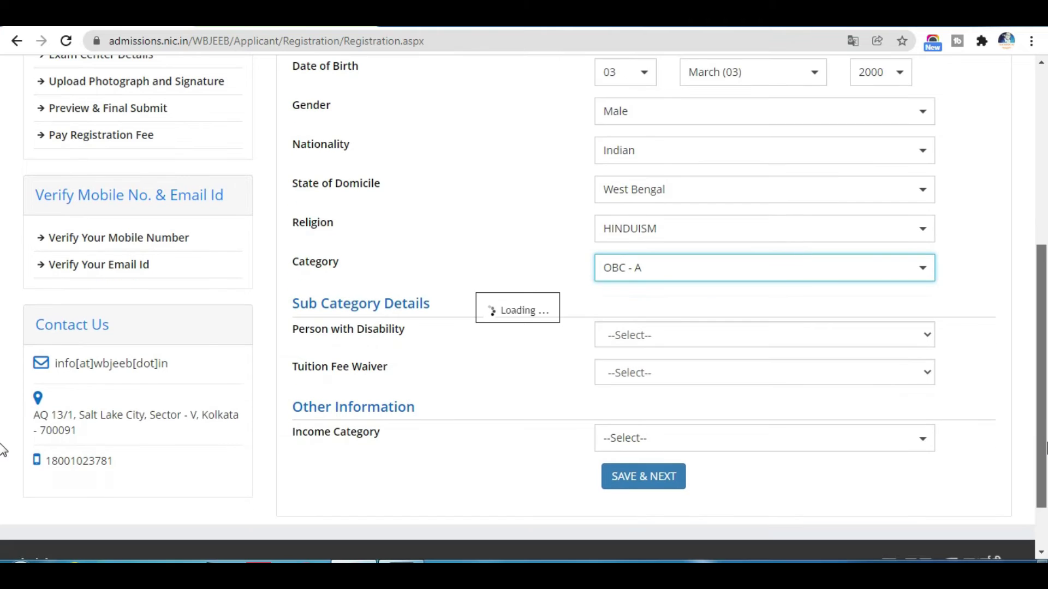
scroll(3, 458, "down", 2)
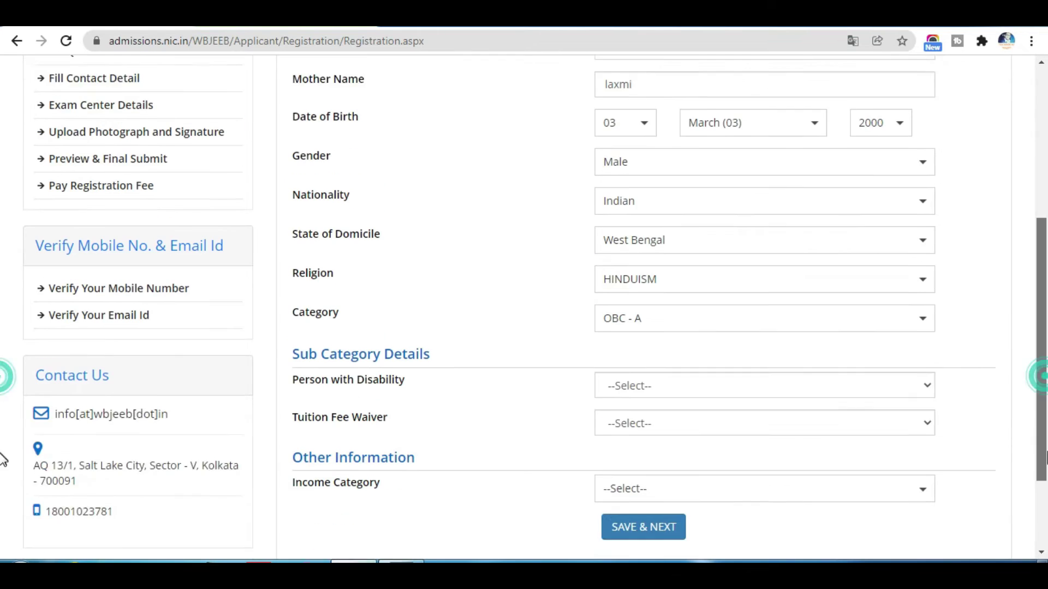
scroll(2, 458, "down", 1)
left_click(885, 345)
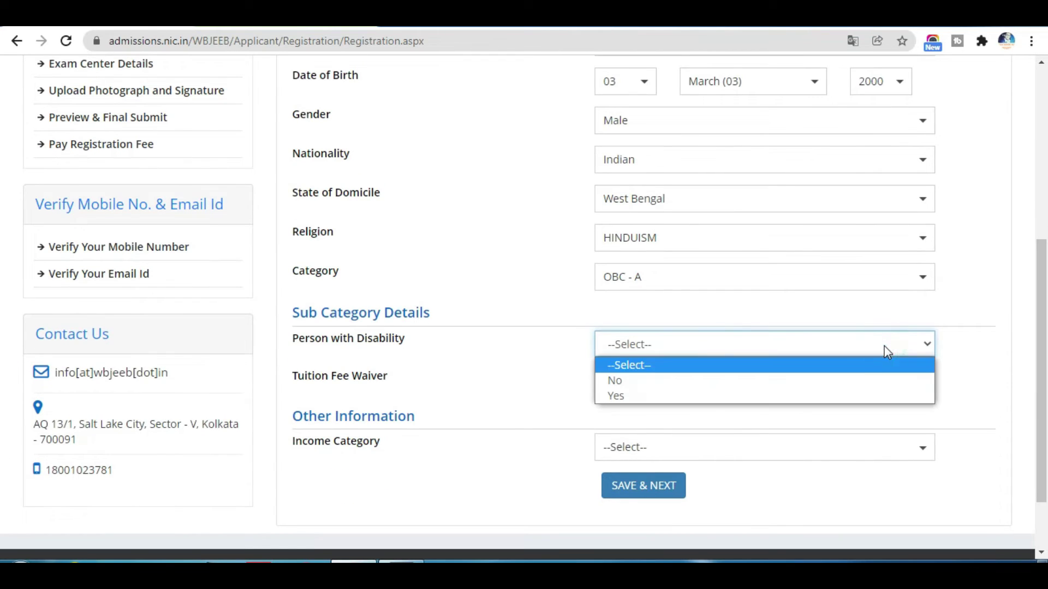
left_click(851, 381)
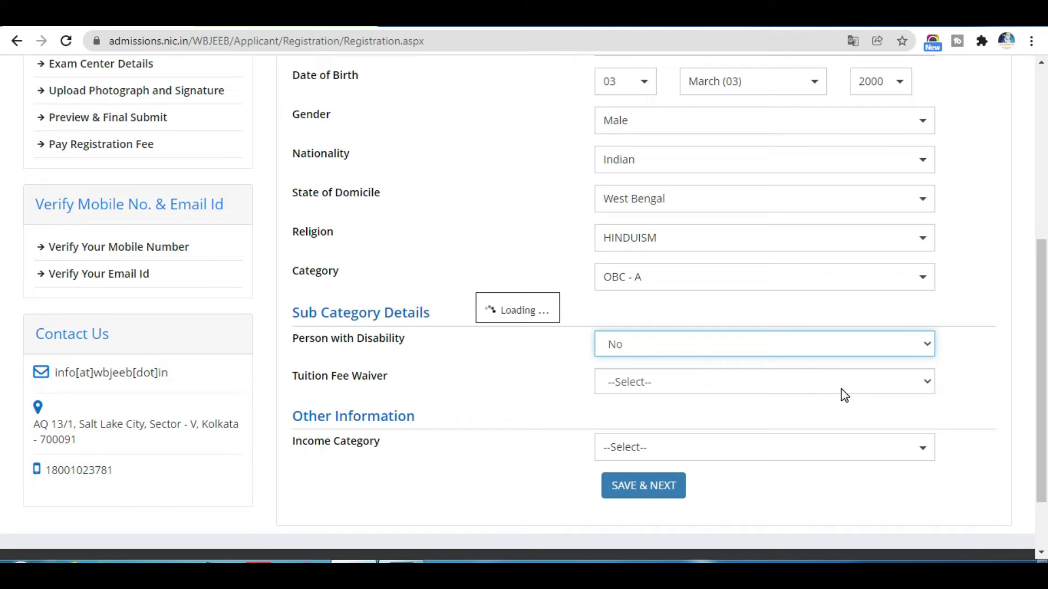
left_click(841, 389)
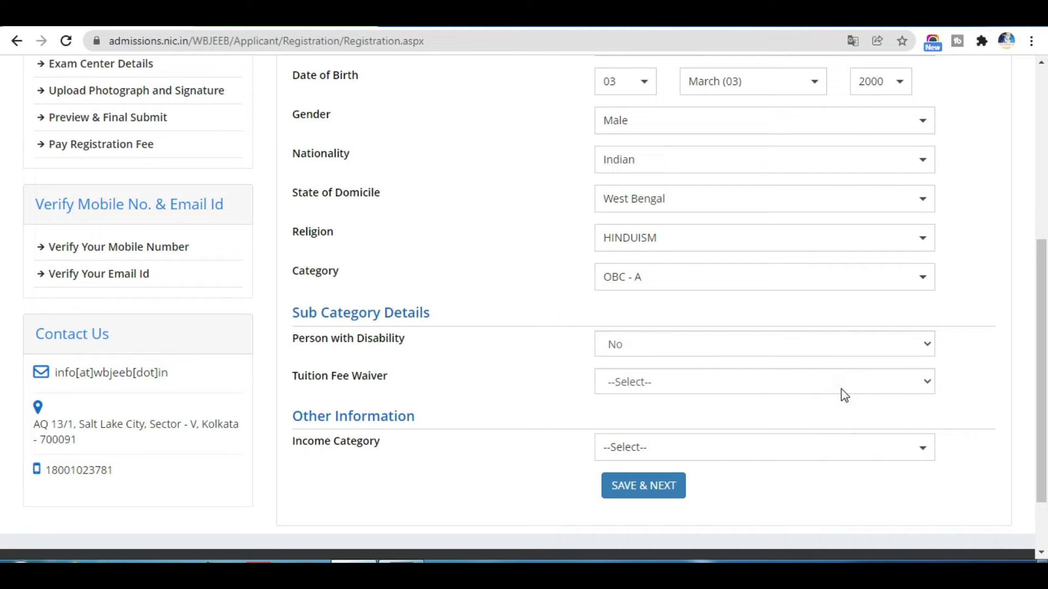
left_click(843, 392)
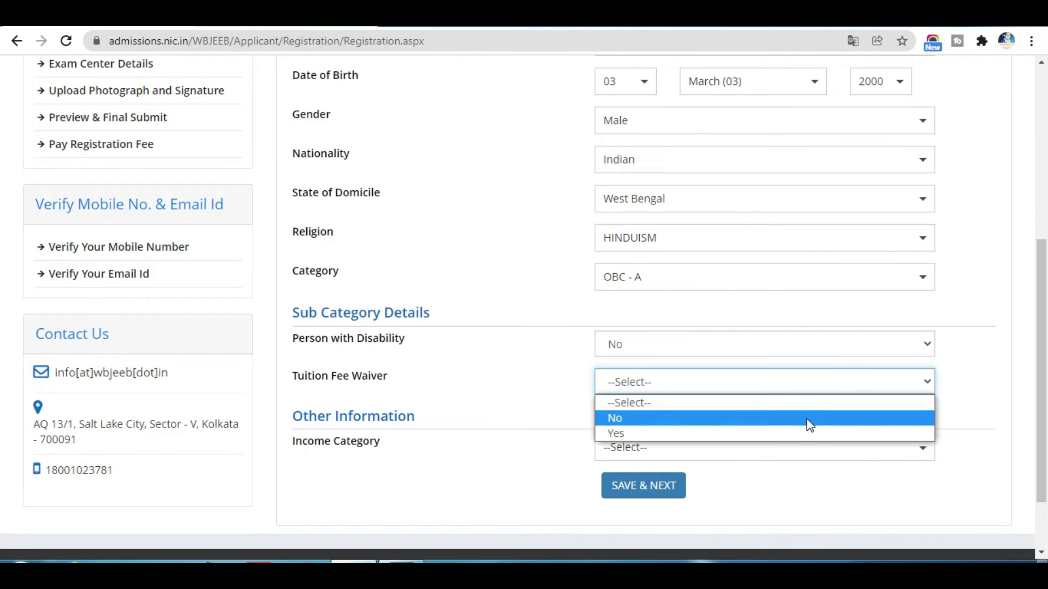
left_click(774, 434)
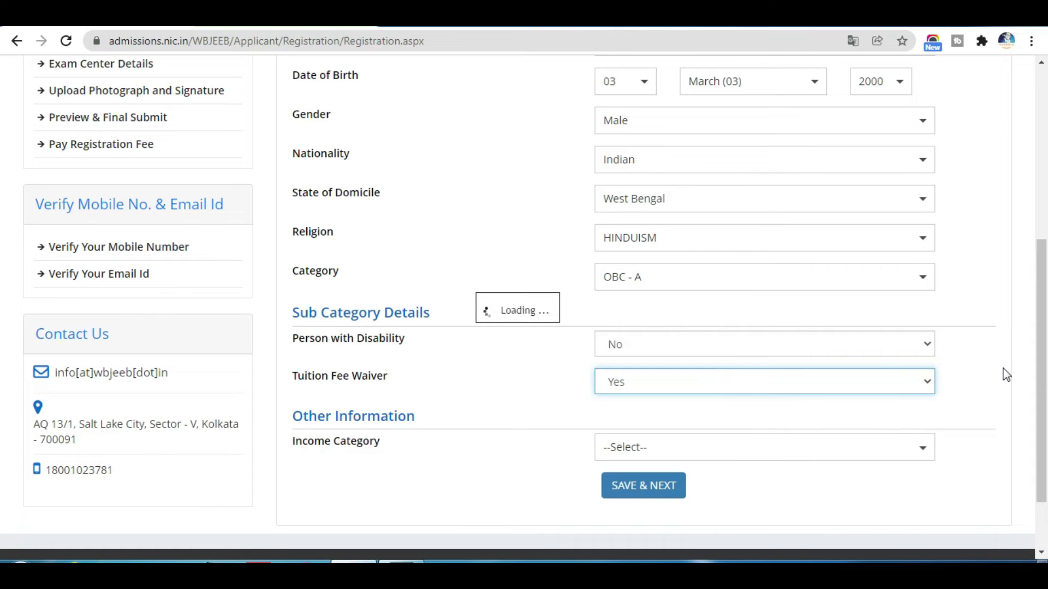
- Set the income category to Below 2.5 Lakhs under Other Information
scroll(2, 382, "down", 1)
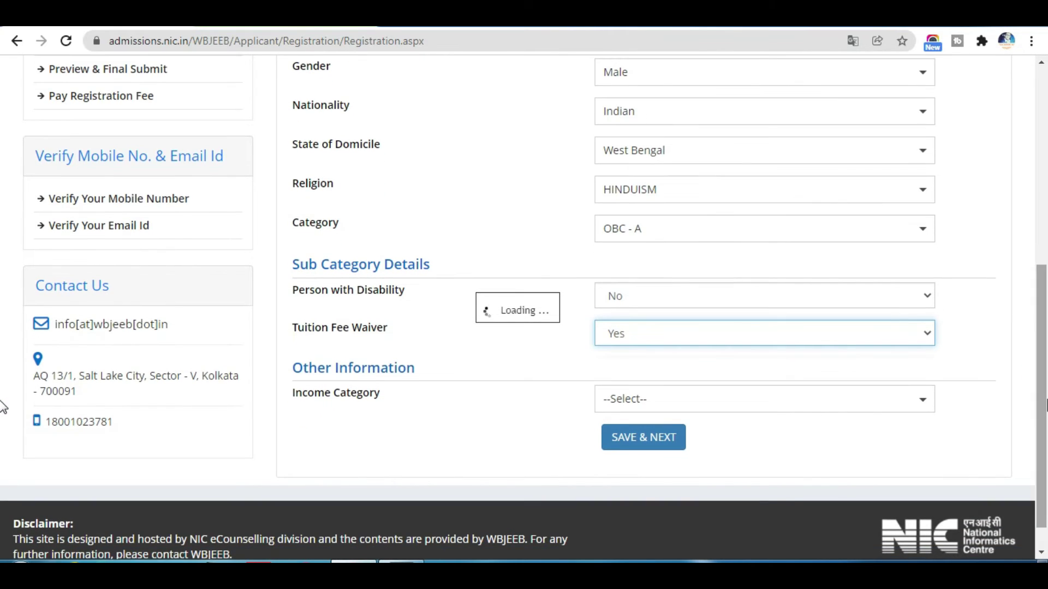
left_click(892, 449)
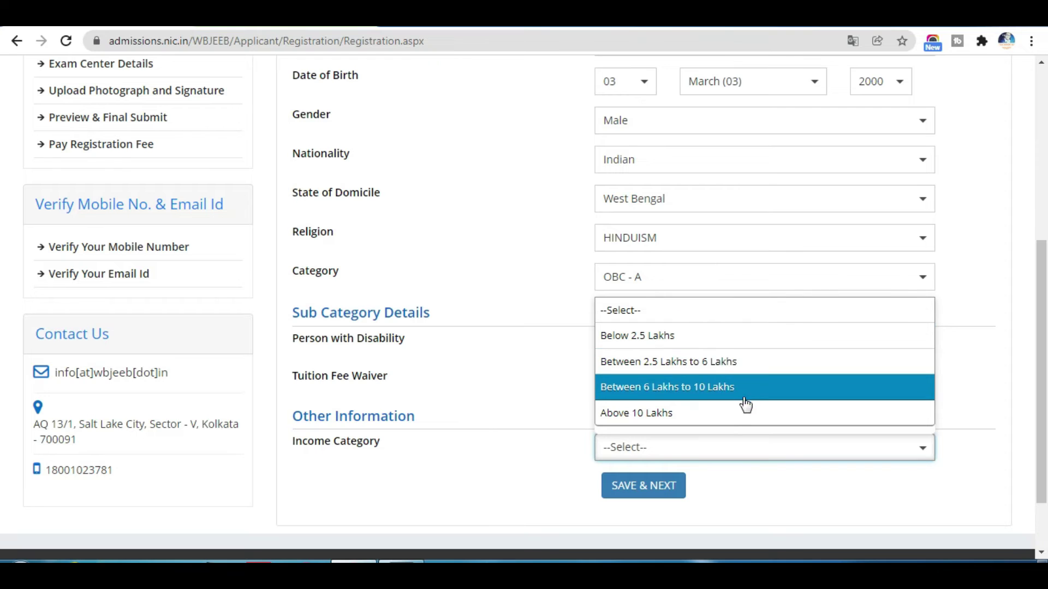
left_click(711, 335)
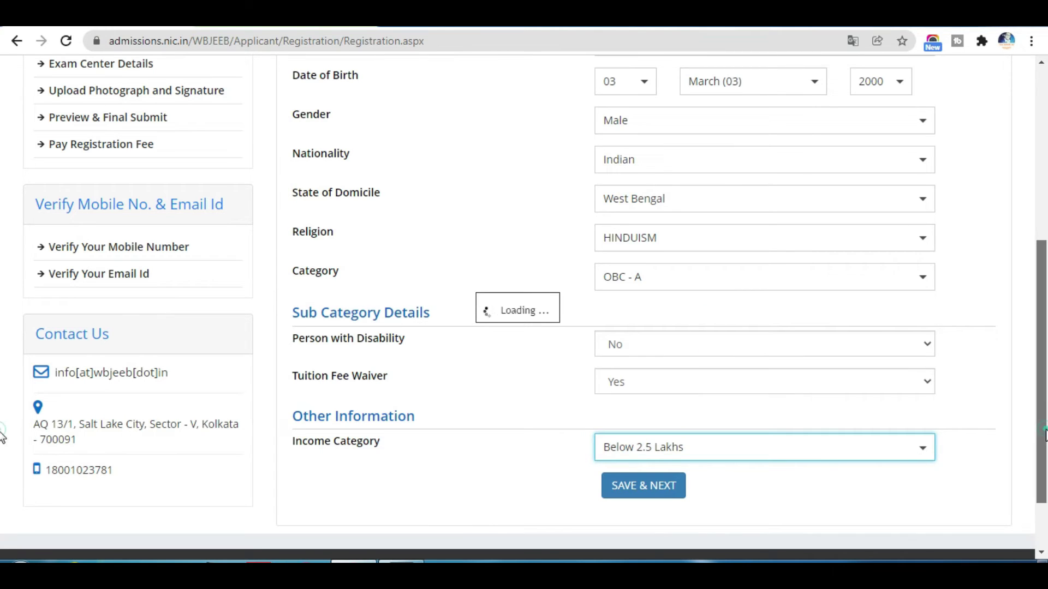
- Review the completed application form details and save the form, confirming to proceed to the qualification details
scroll(2, 345, "up", 3)
scroll(3, 327, "up", 2)
scroll(2, 351, "down", 3)
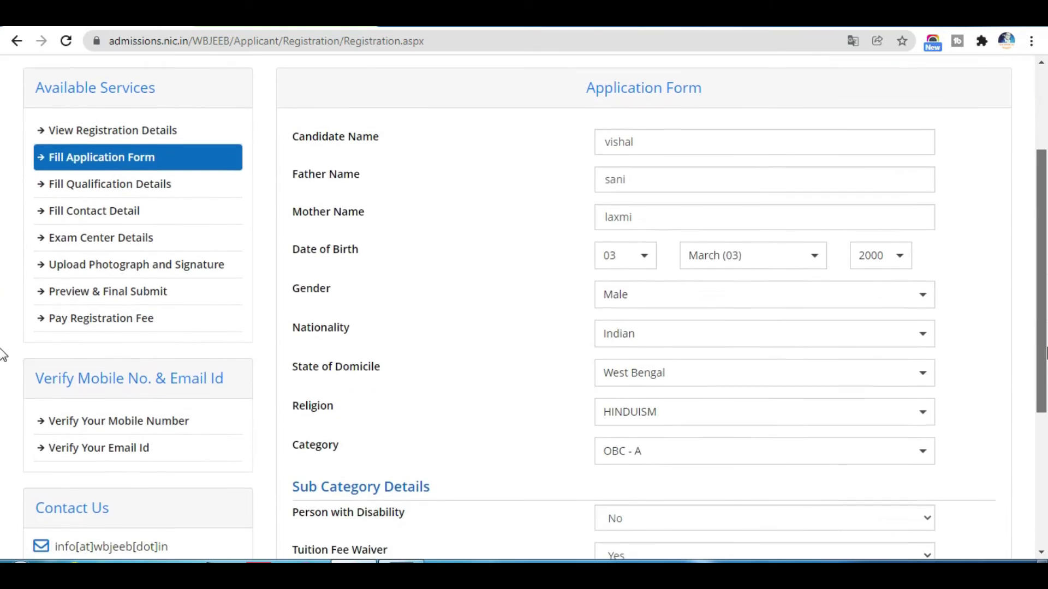
scroll(3, 424, "down", 3)
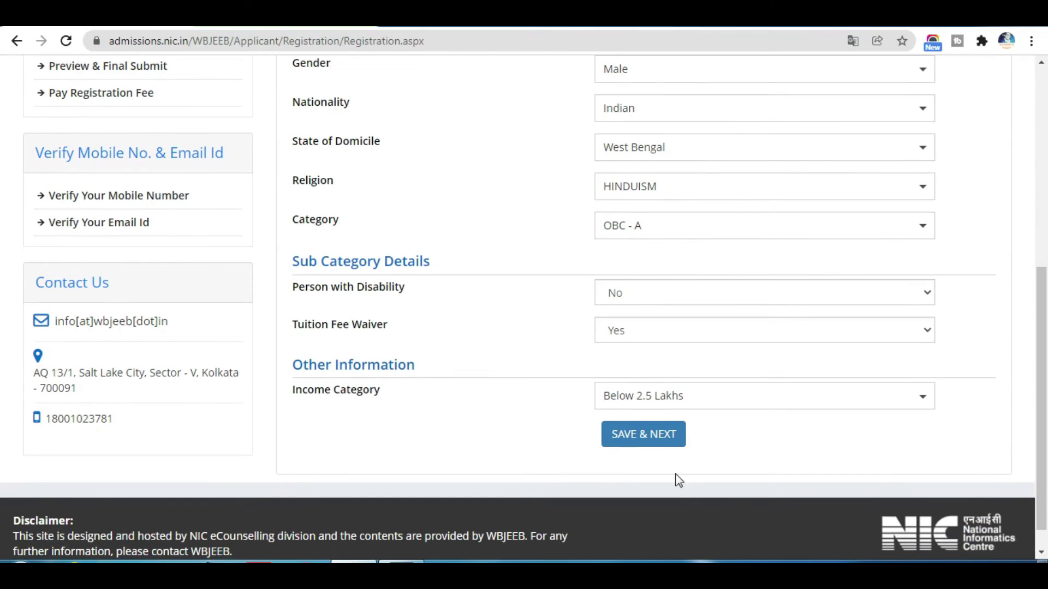
left_click(646, 436)
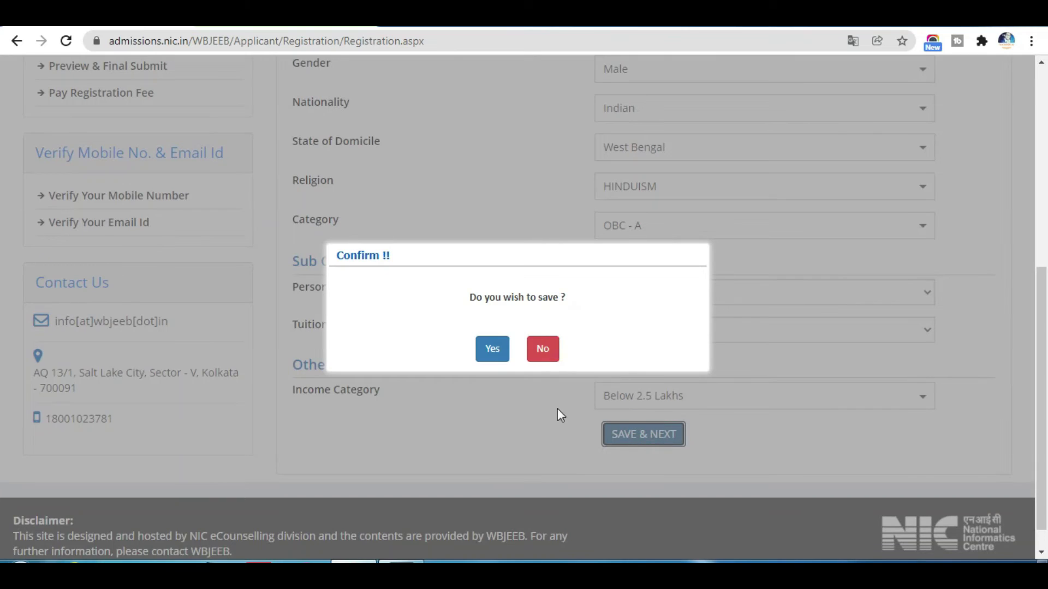
left_click(493, 353)
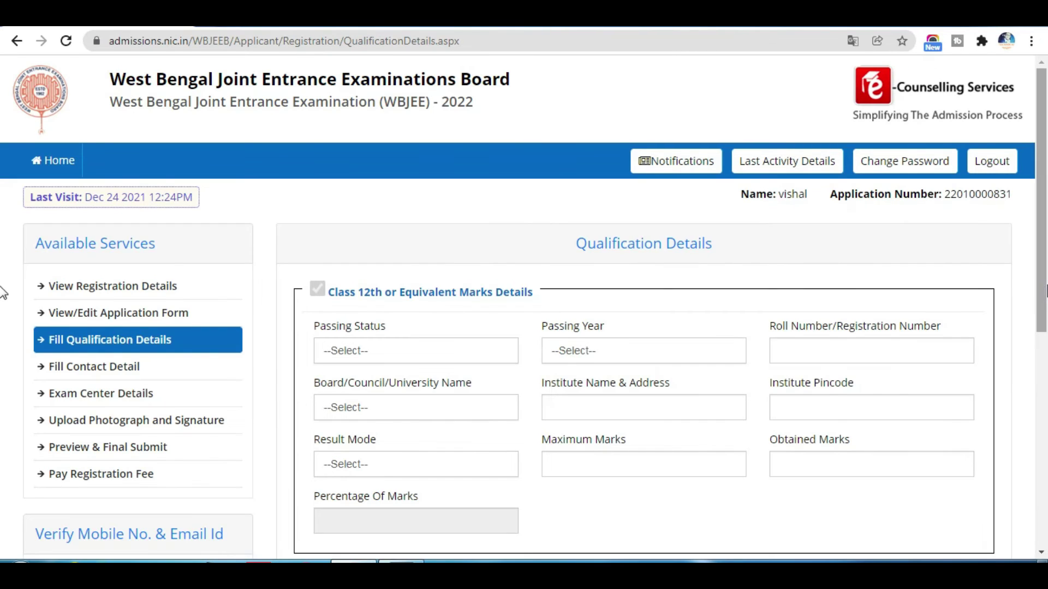
- In the Class 12th details, set the passing status to Passed and the passing year to 2021, and enter the candidate's roll number
left_click_drag(1044, 293, 1045, 339)
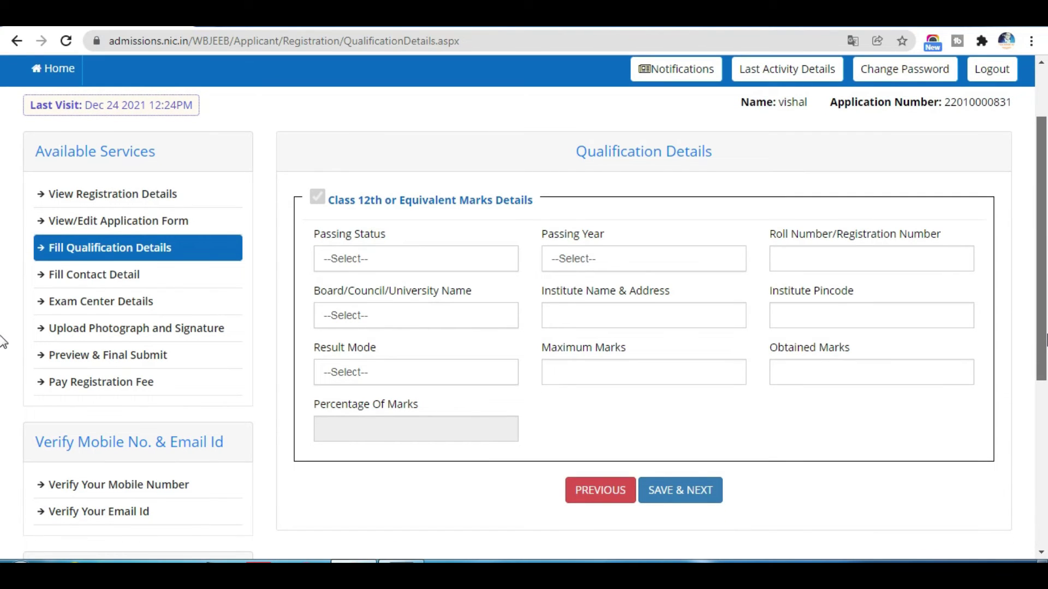
left_click(443, 261)
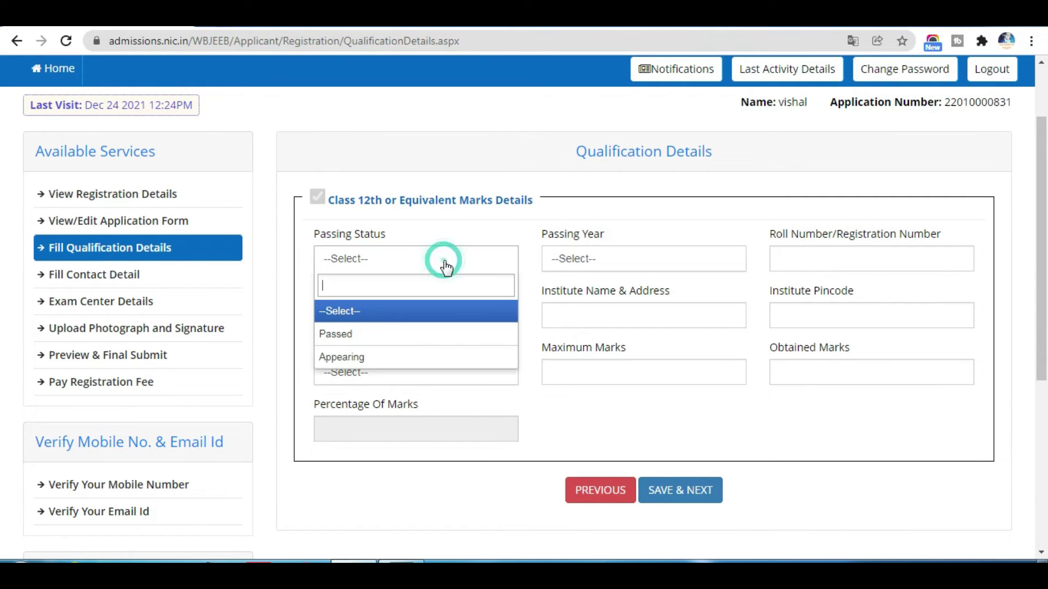
left_click(404, 338)
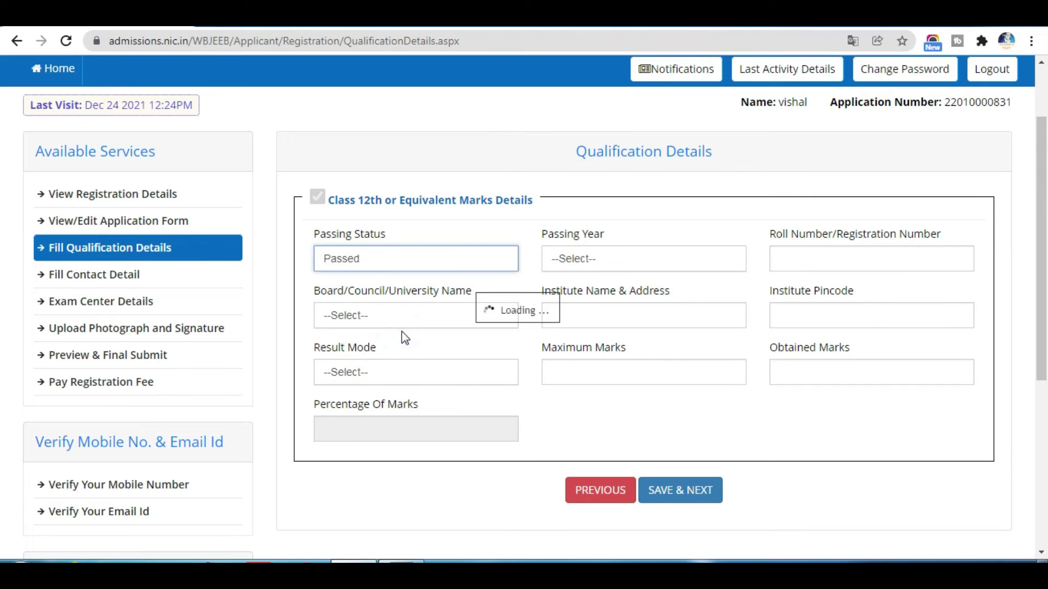
left_click(610, 267)
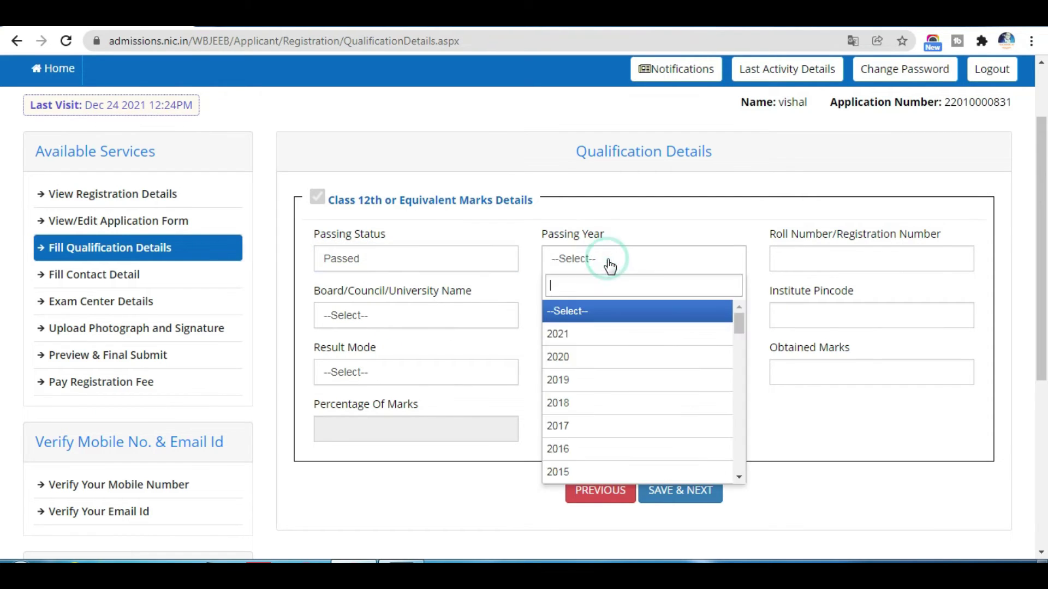
left_click(574, 335)
left_click(881, 257)
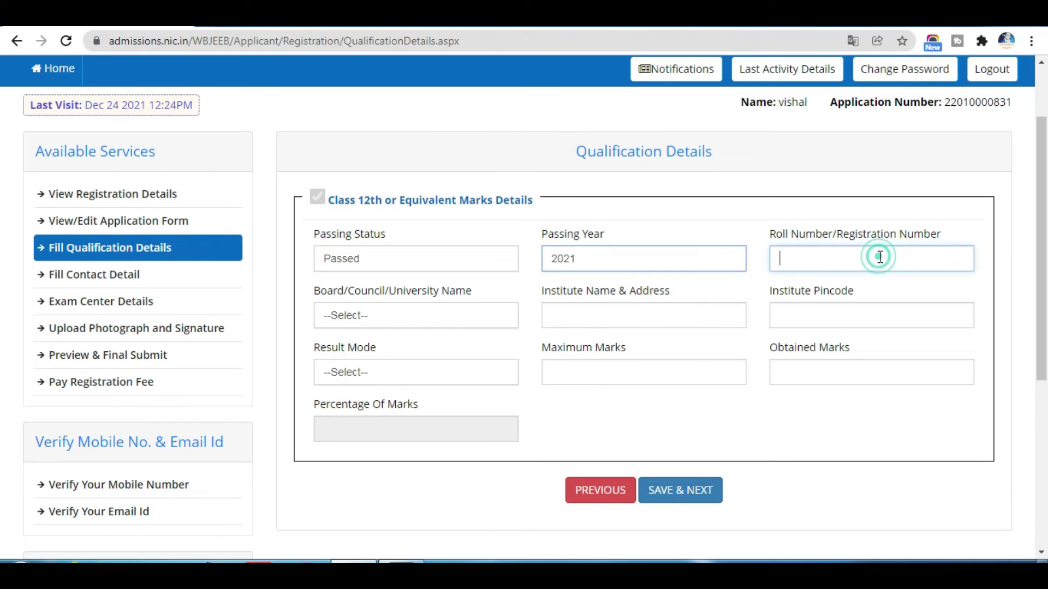
type("76546")
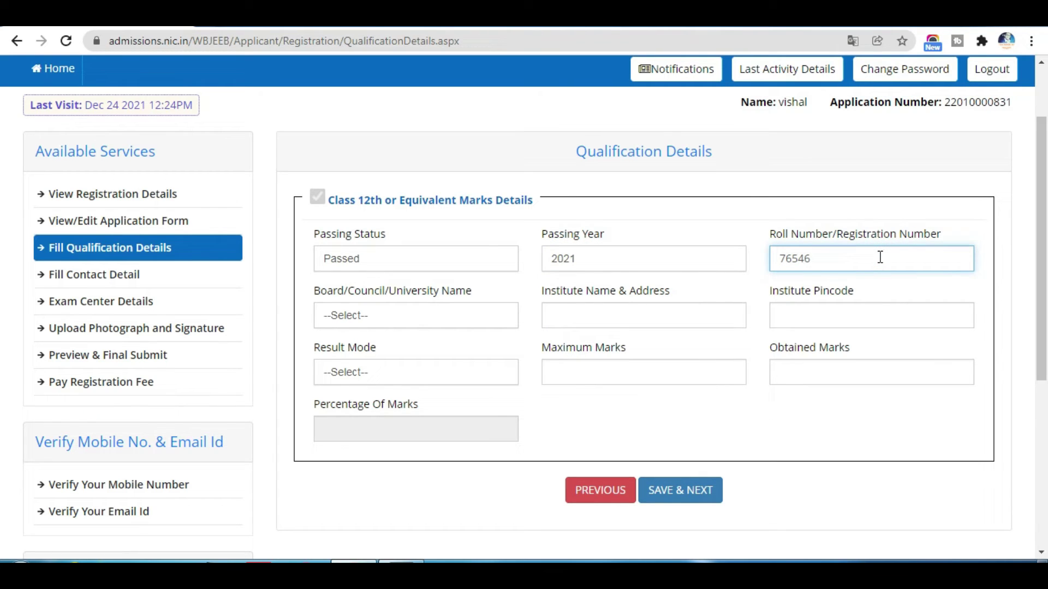
- Complete the Class 12th details with the J & K State Board, institute address and pincode, Percentage mode and 320 of 500 marks, and save them
left_click(418, 319)
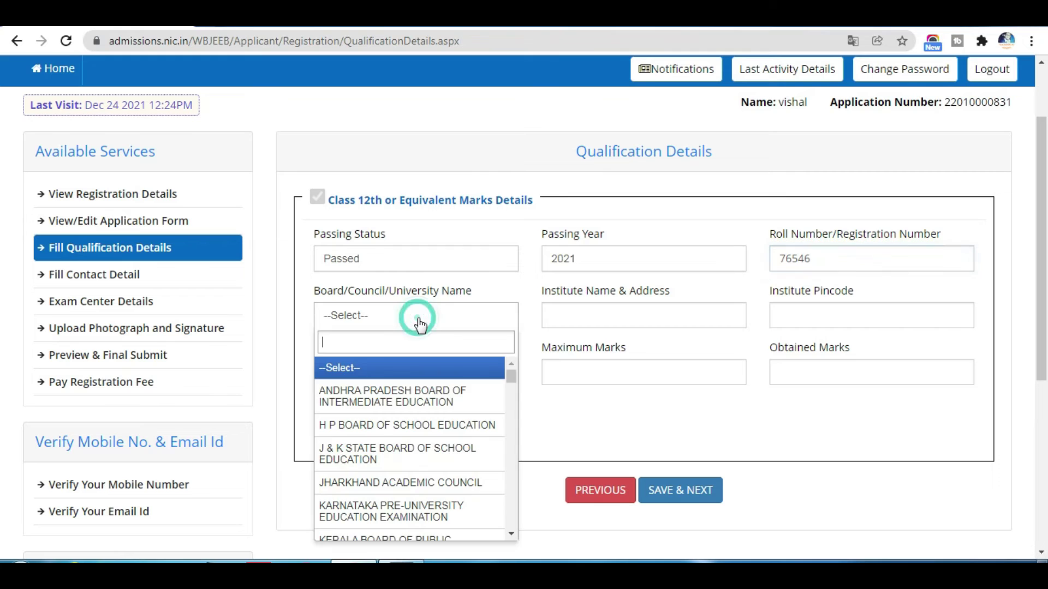
left_click(452, 458)
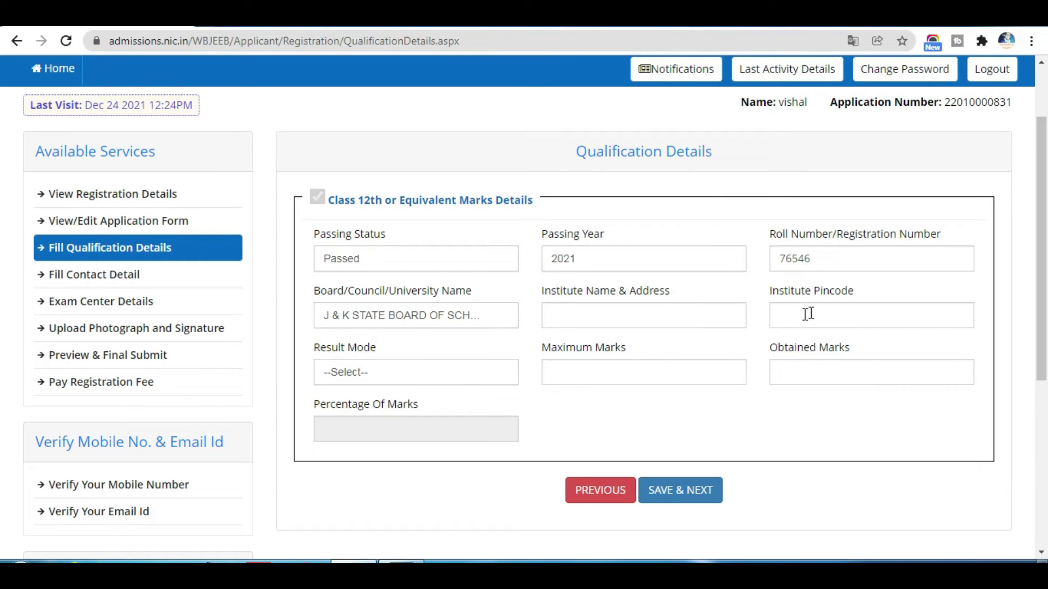
left_click(431, 381)
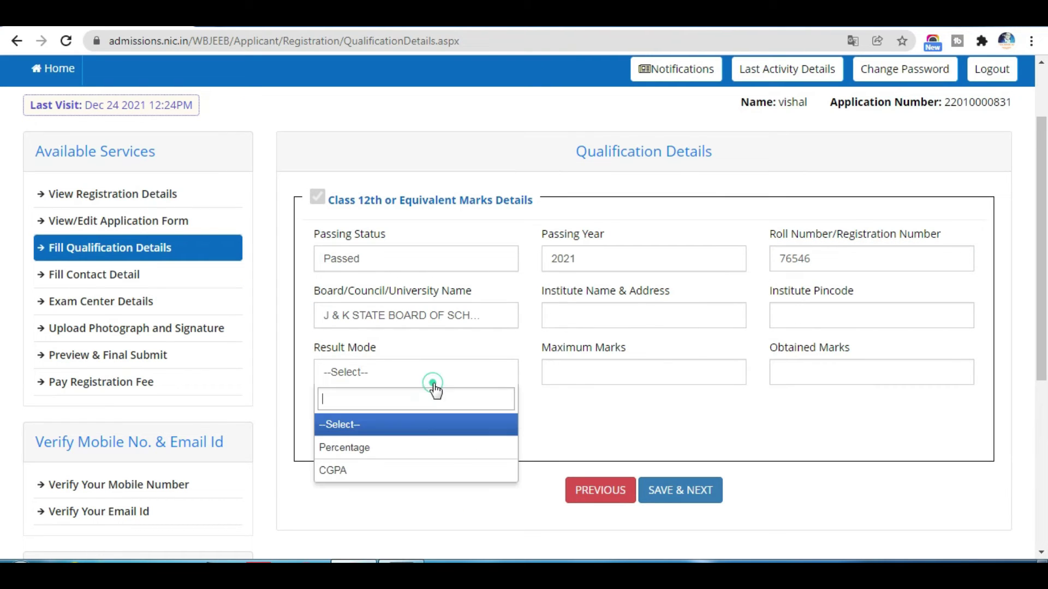
left_click(411, 454)
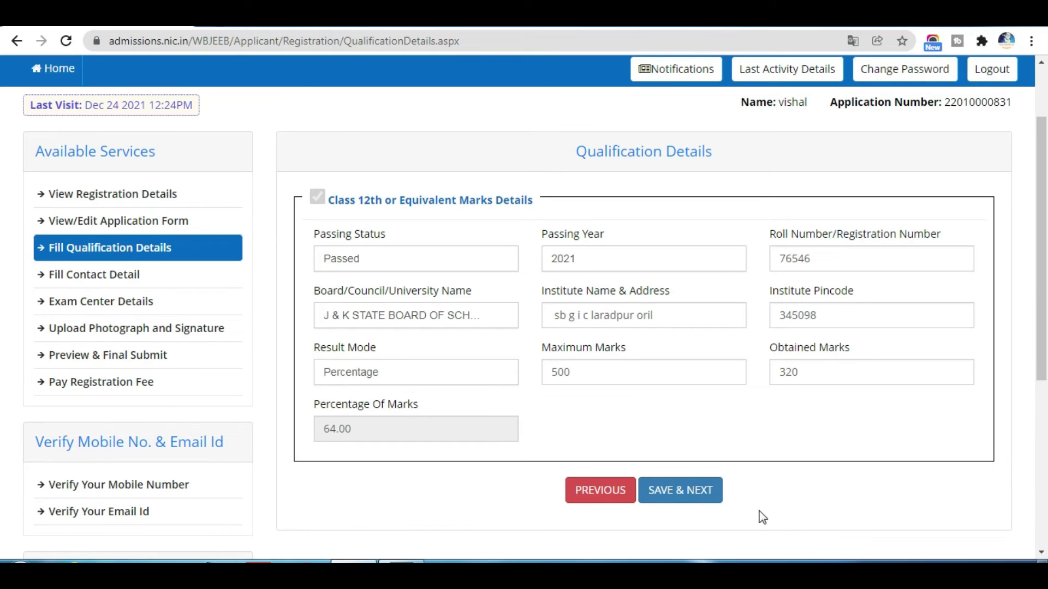
left_click(692, 498)
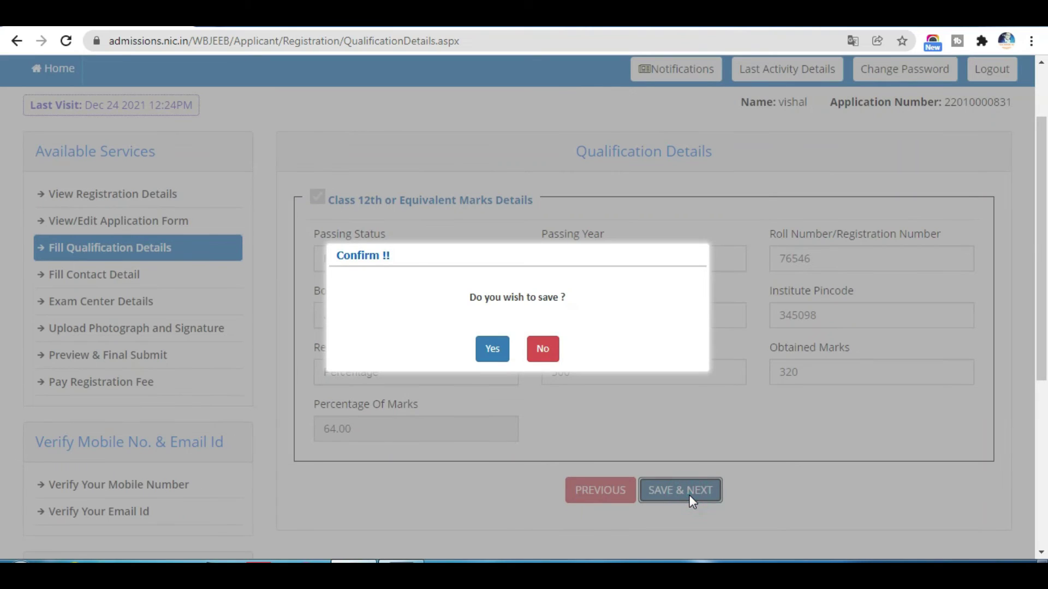
left_click(492, 348)
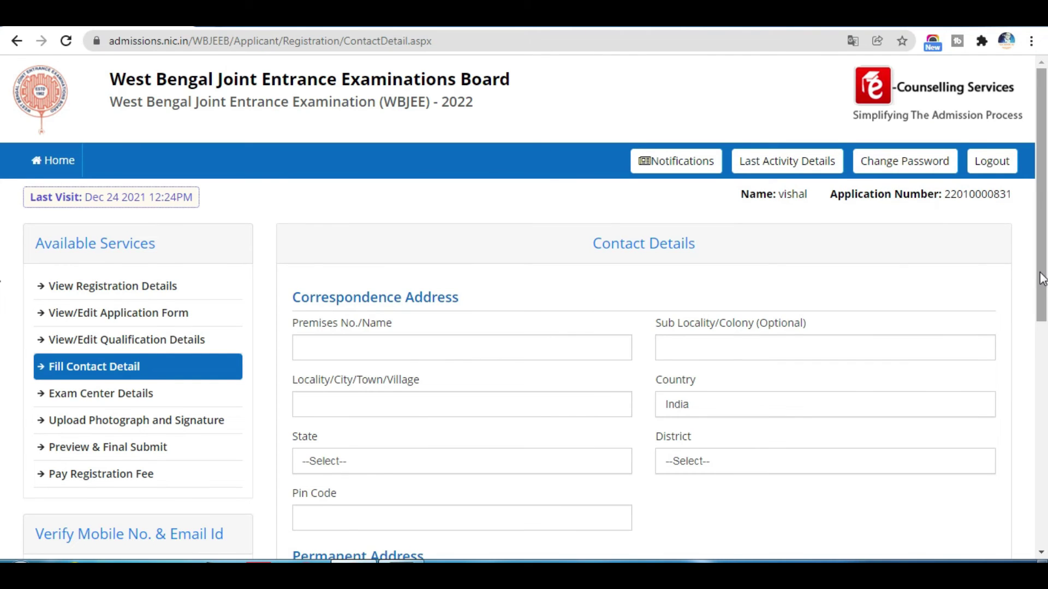
- Fill in the candidate's correspondence address, mark the permanent address as the same, and save the contact details
scroll(3, 306, "down", 2)
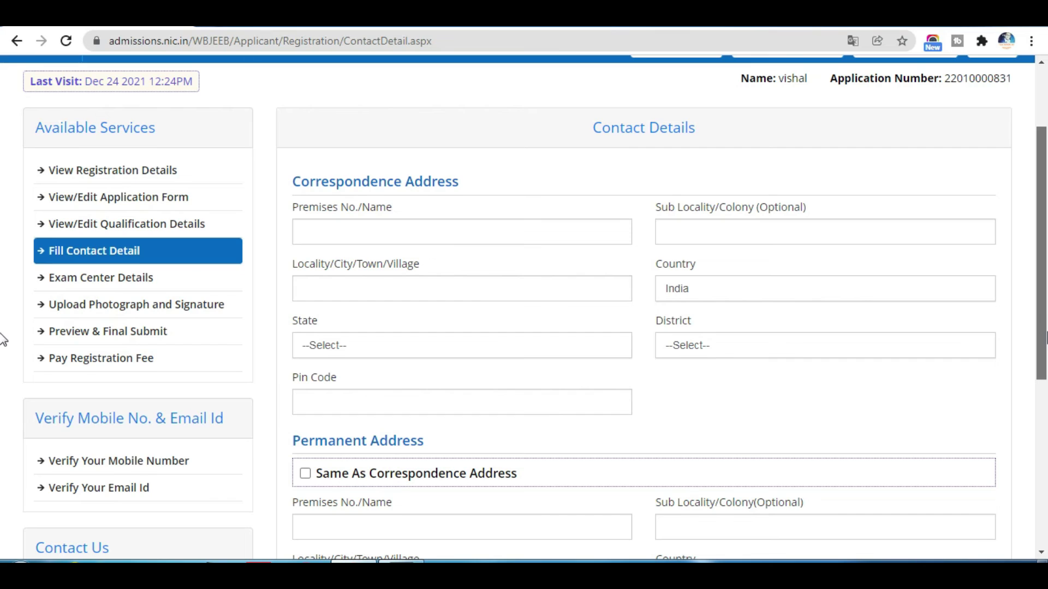
scroll(3, 339, "down", 4)
scroll(2, 351, "up", 3)
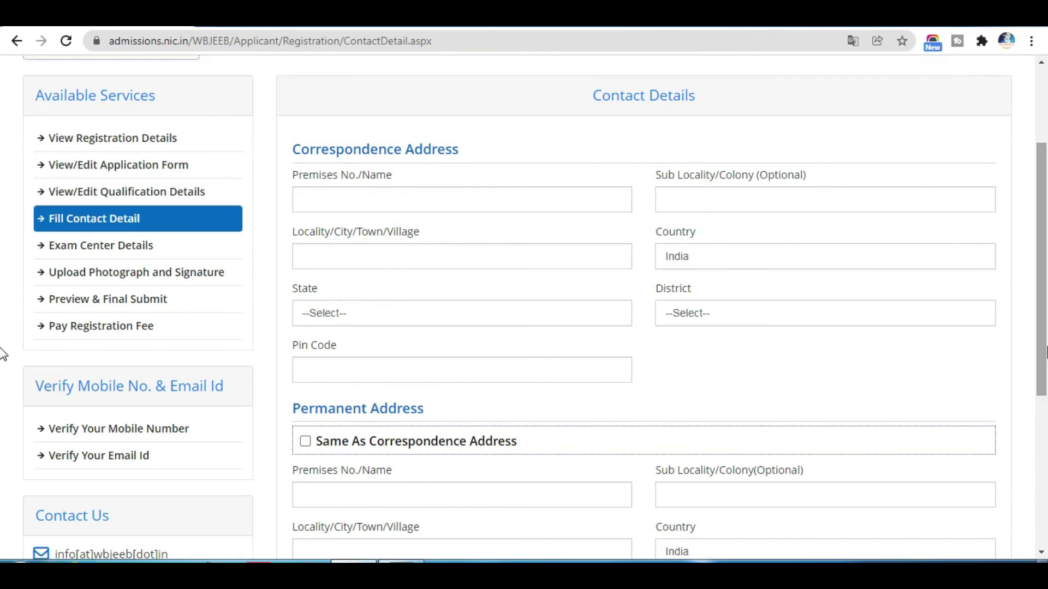
left_click(429, 200)
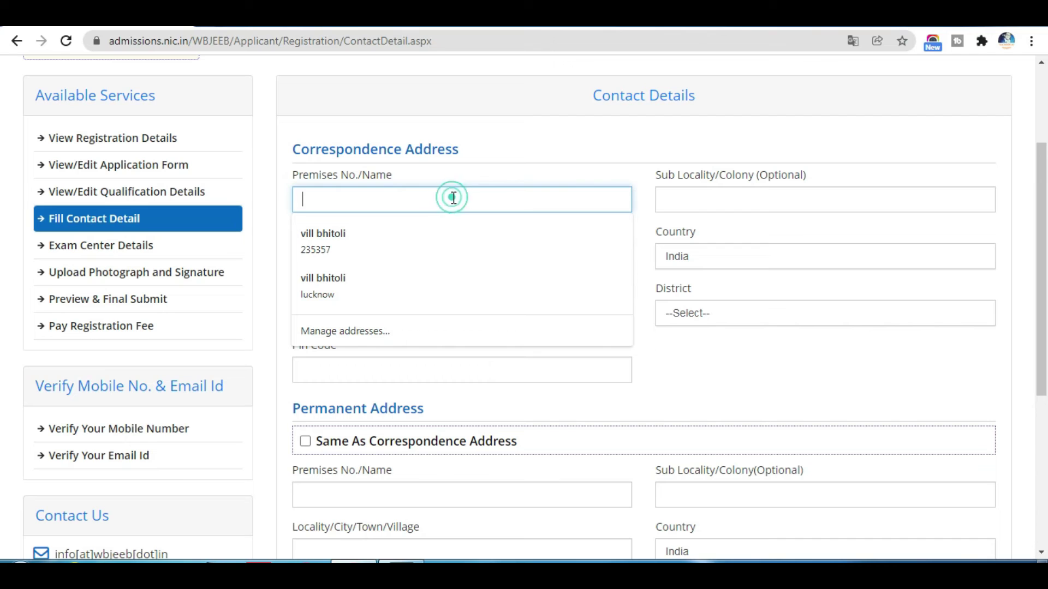
left_click(704, 203)
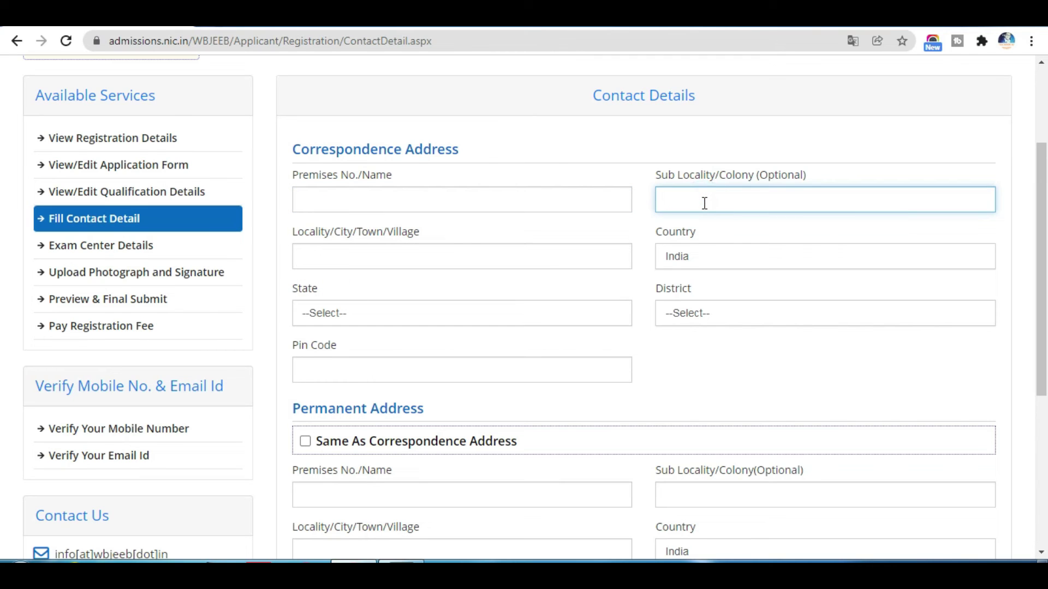
left_click(480, 252)
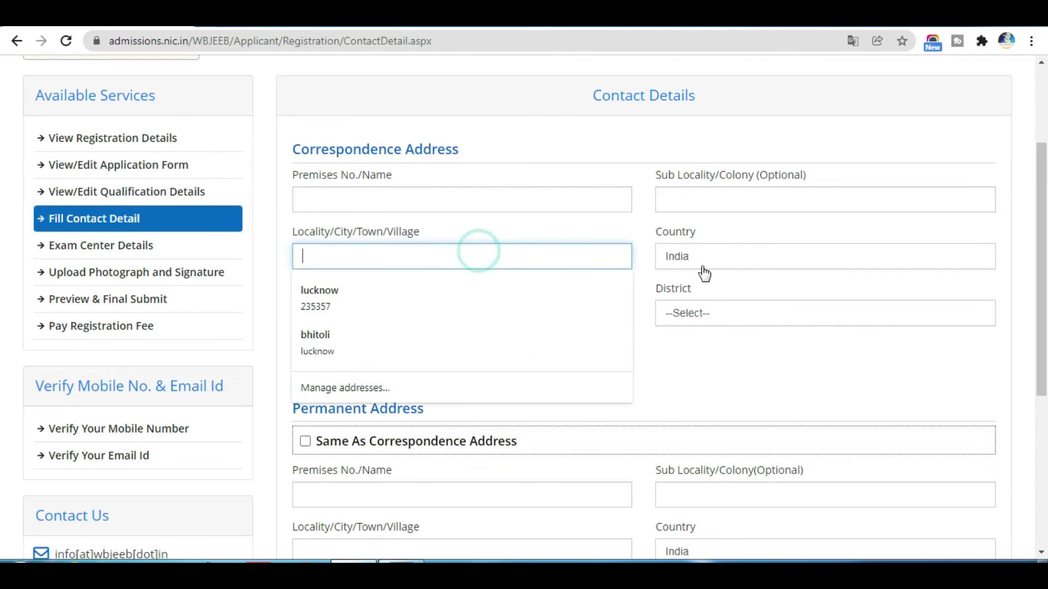
left_click(762, 324)
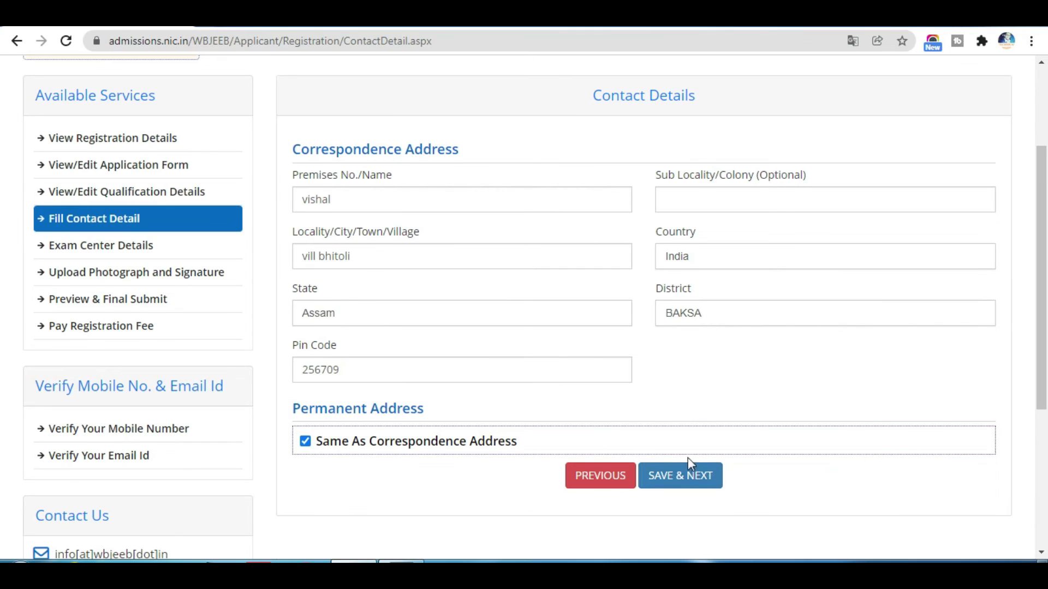
left_click(682, 474)
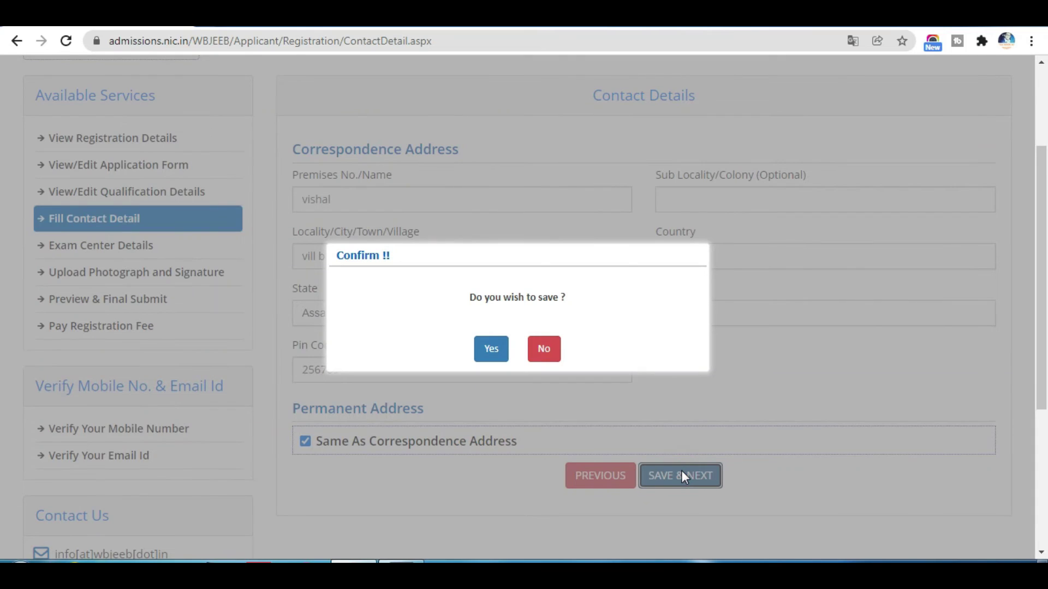
left_click(497, 356)
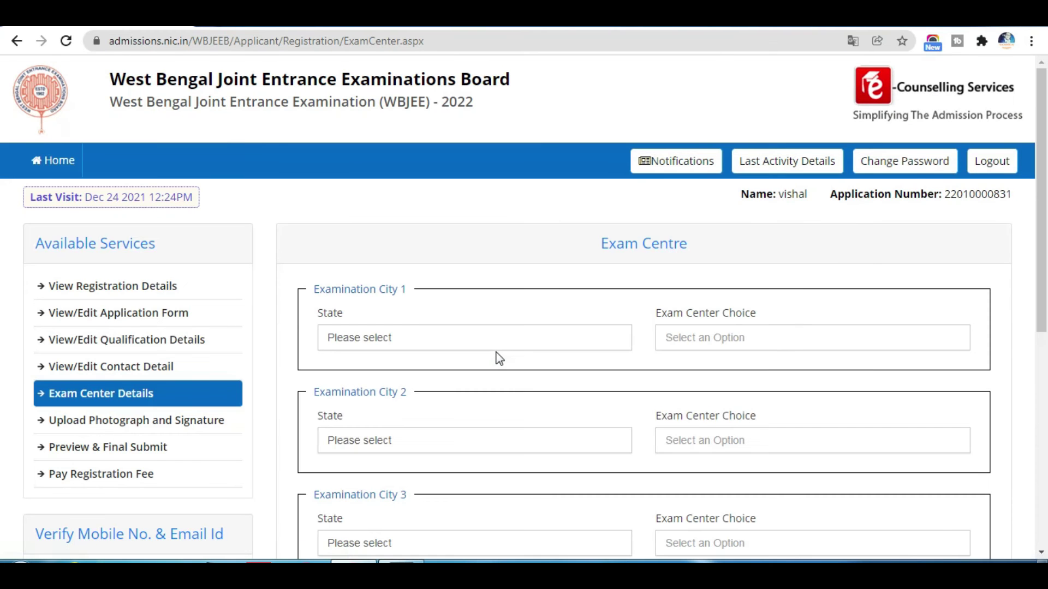
- For Examination City 1, set the state to West Bengal and the exam center choice to Bankura - Bankura
scroll(2, 306, "down", 2)
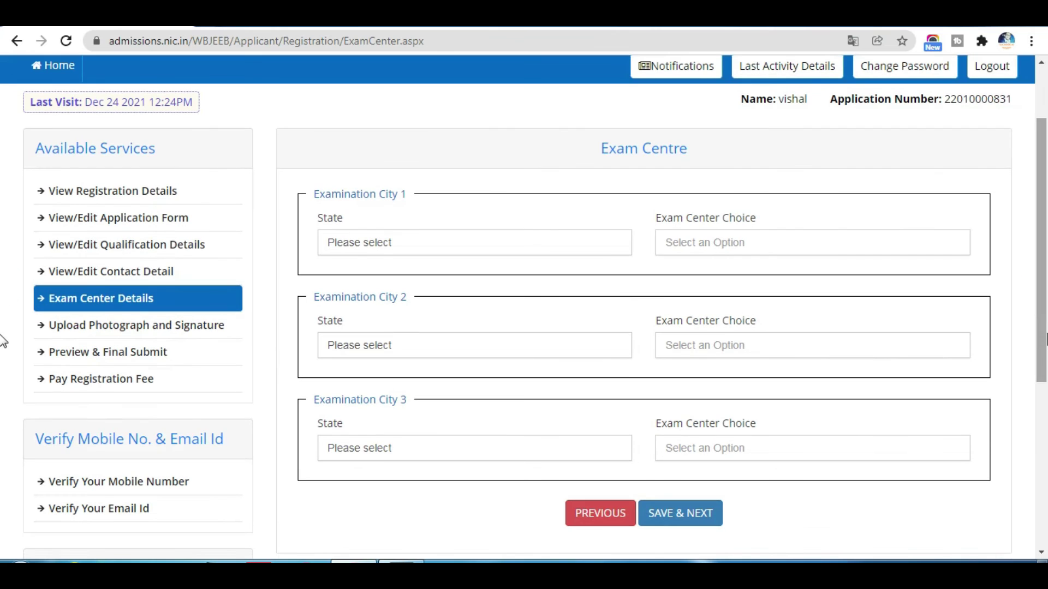
left_click(587, 245)
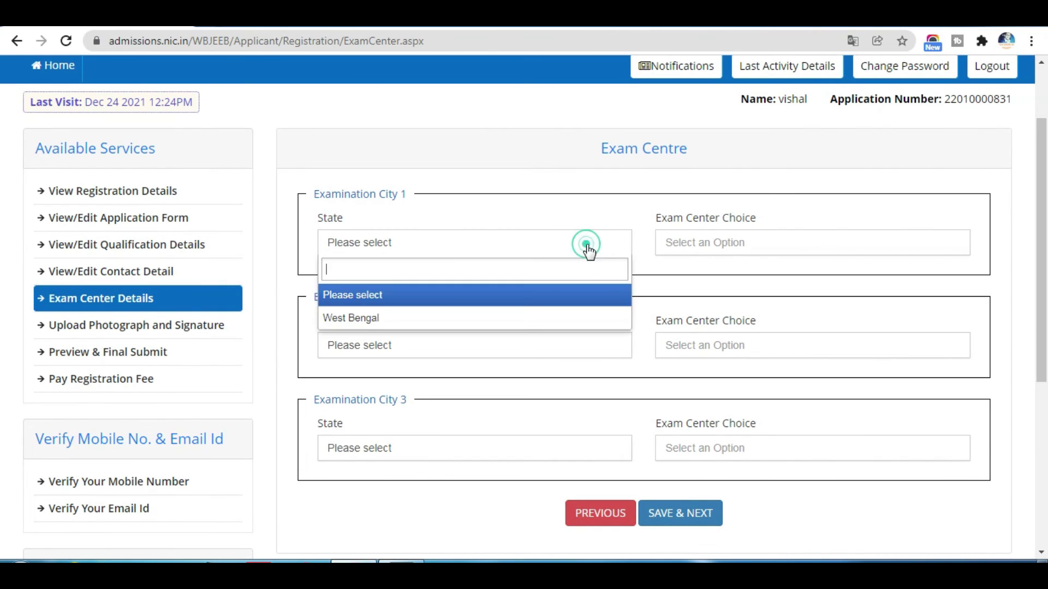
double_click(515, 318)
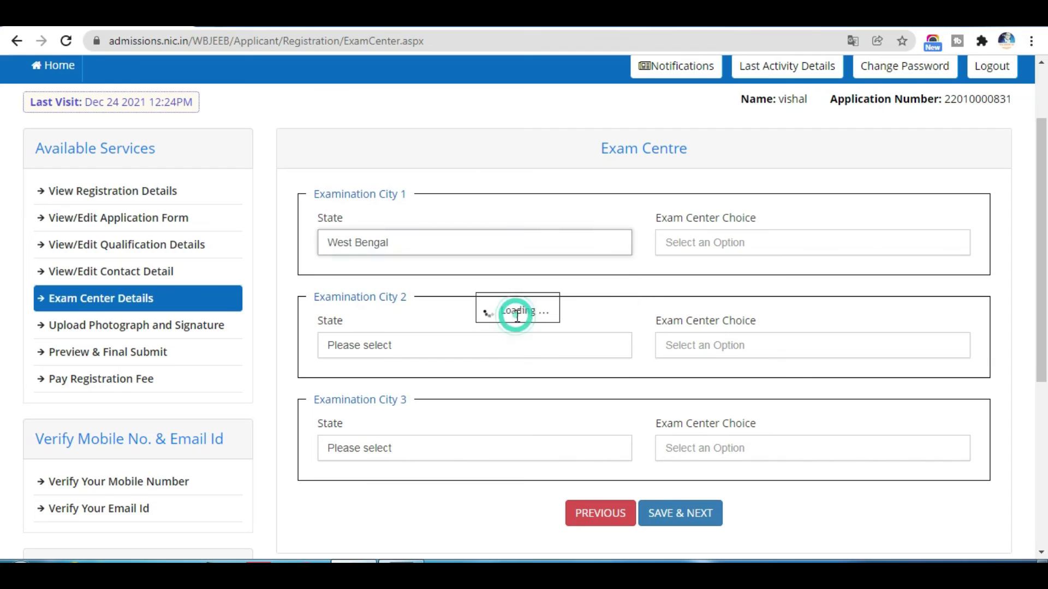
left_click(780, 242)
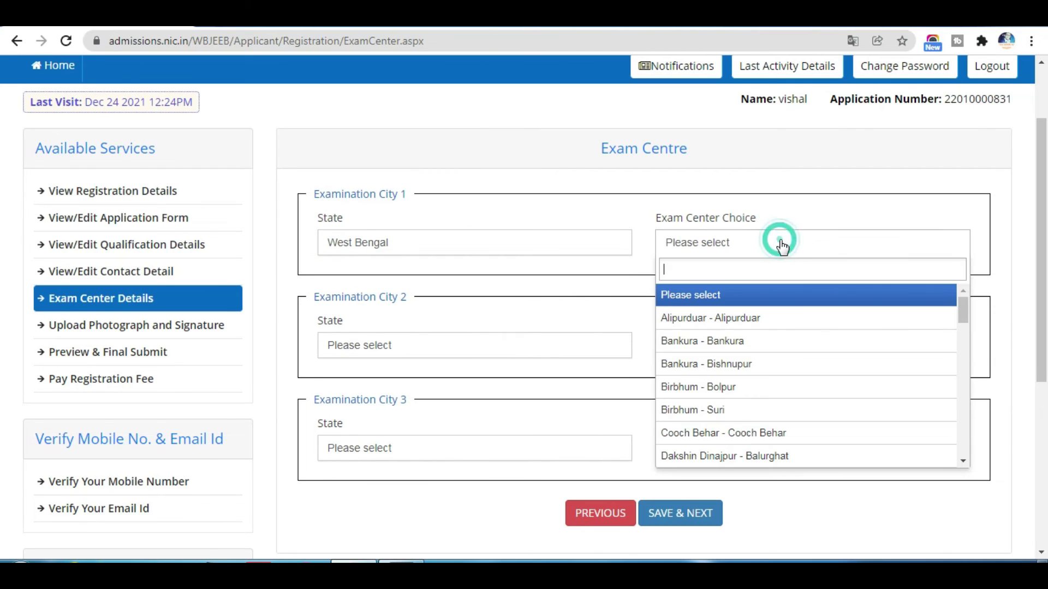
left_click(757, 344)
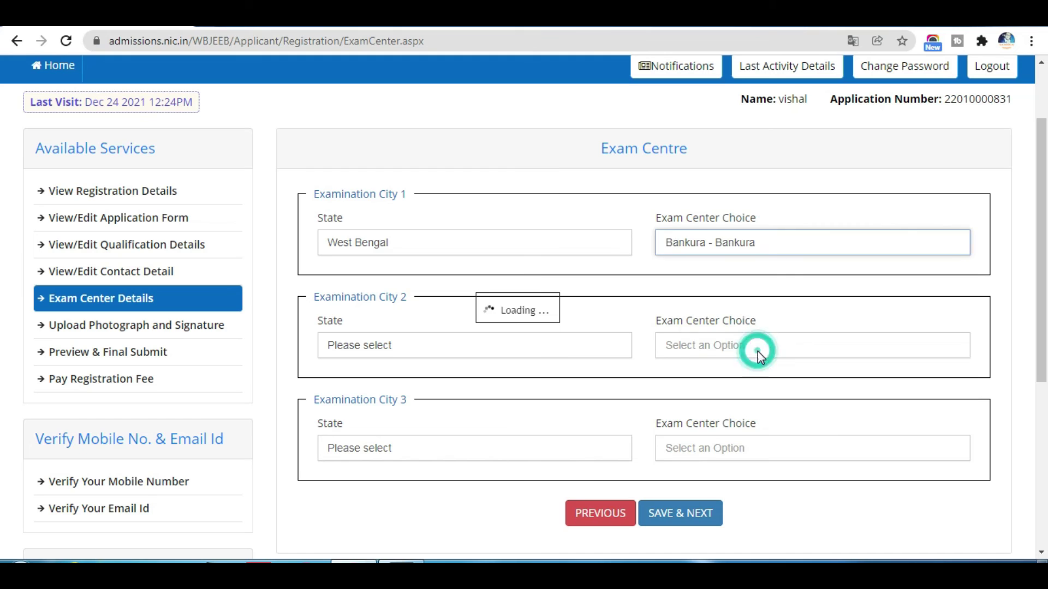
- For Examination City 2, set the state to West Bengal and the exam center choice to Birbhum - Bolpur
left_click(548, 348)
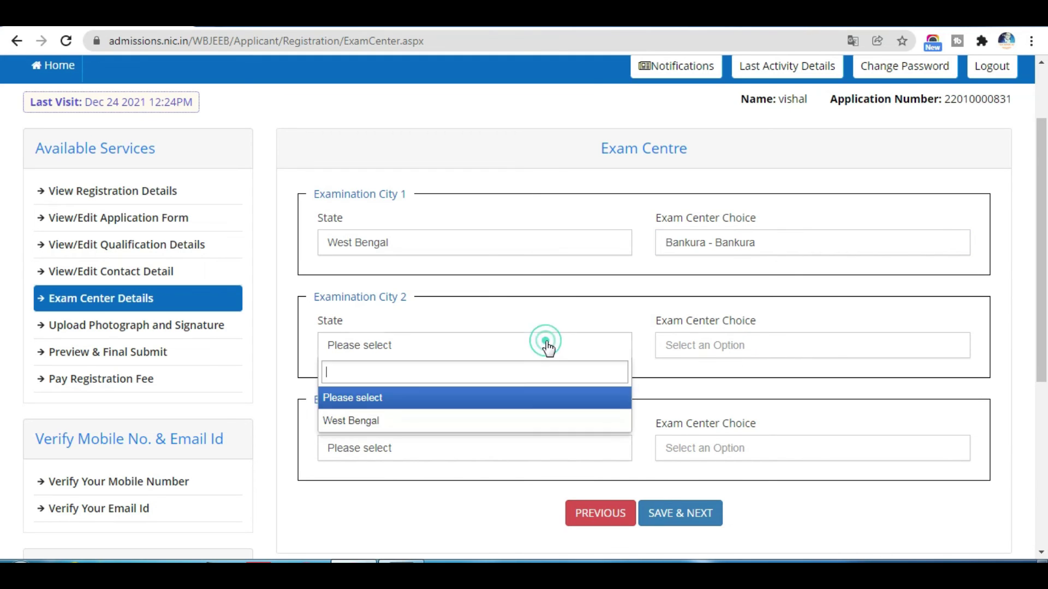
left_click(494, 420)
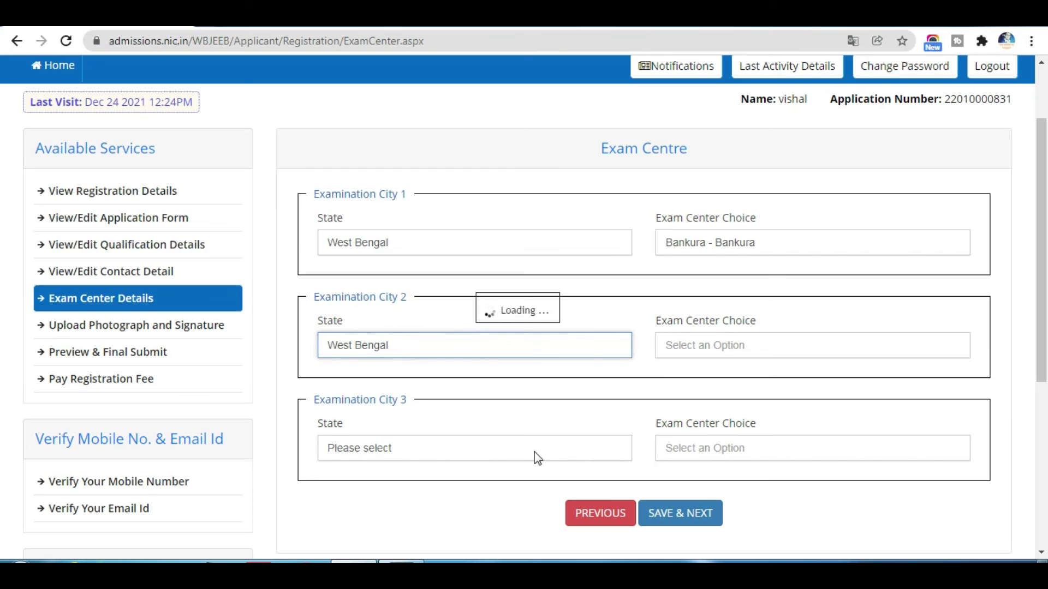
left_click(743, 355)
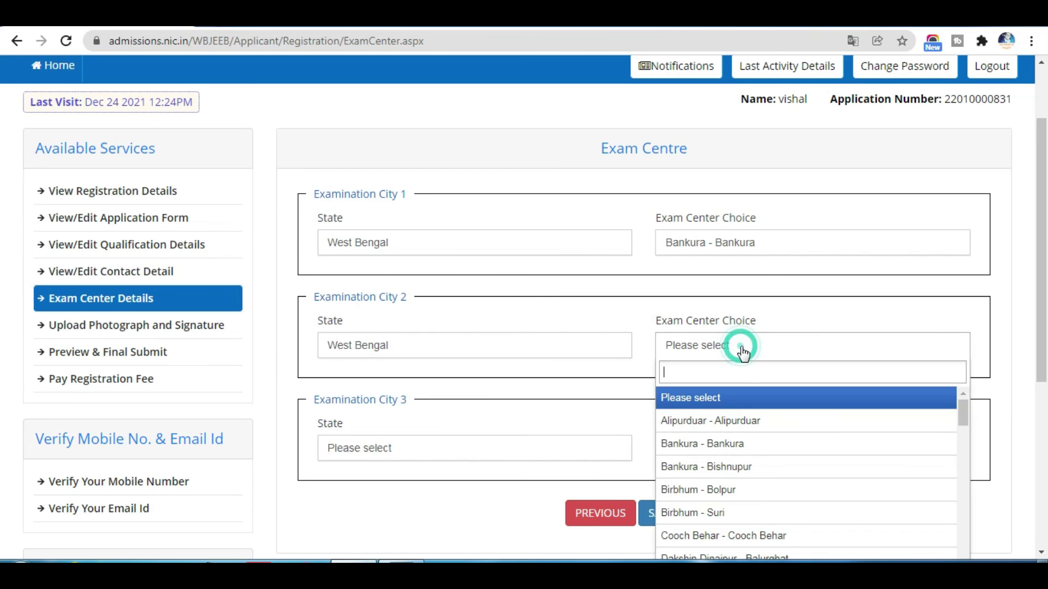
left_click(758, 488)
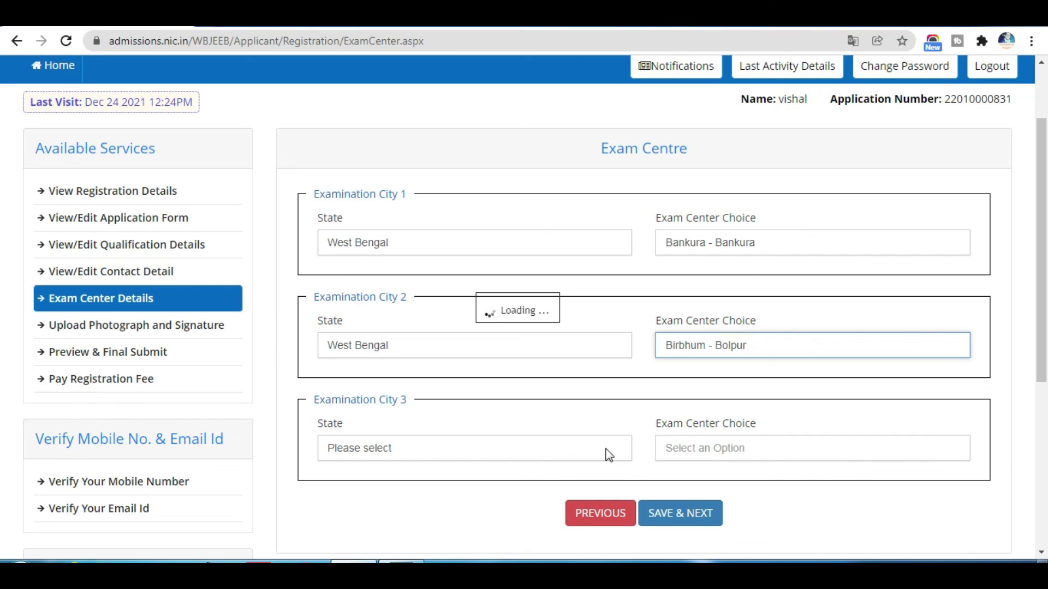
- Set Examination City 3 to West Bengal with center Birbhum - Suri, and submit the exam center details
scroll(1044, 357, "down", 1)
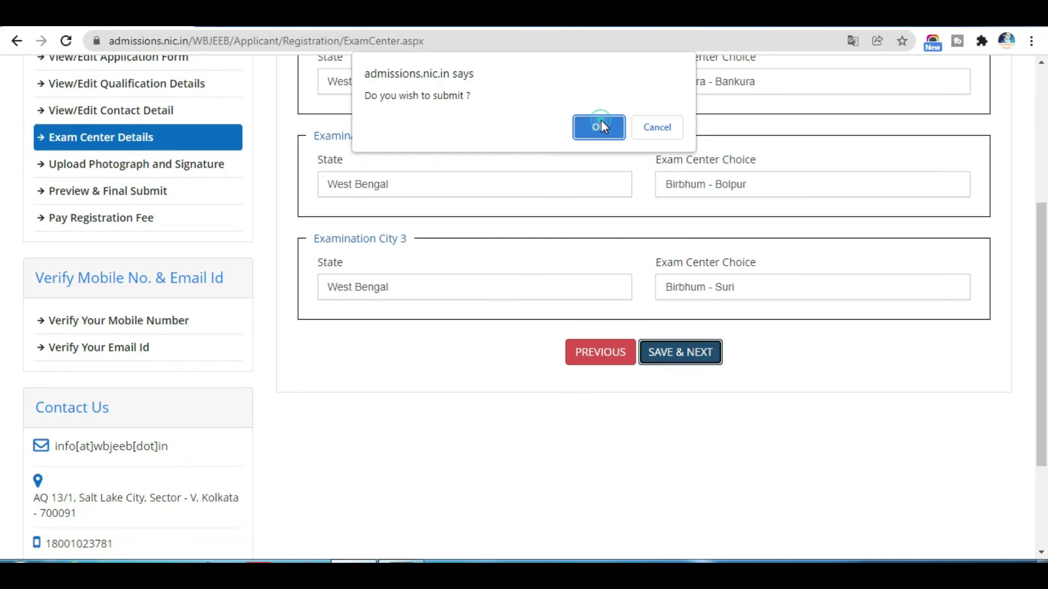
left_click(601, 122)
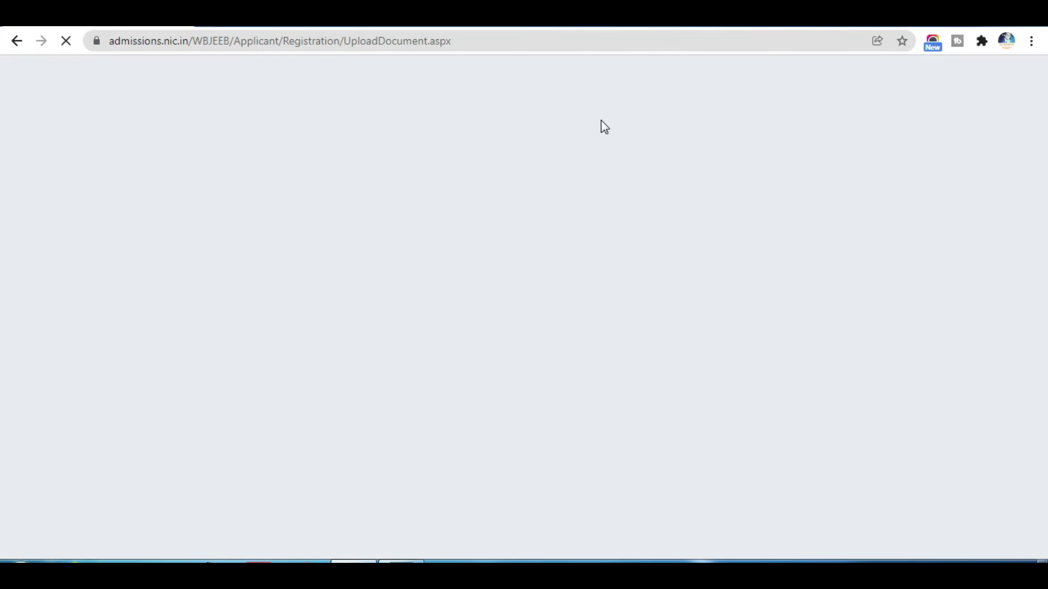